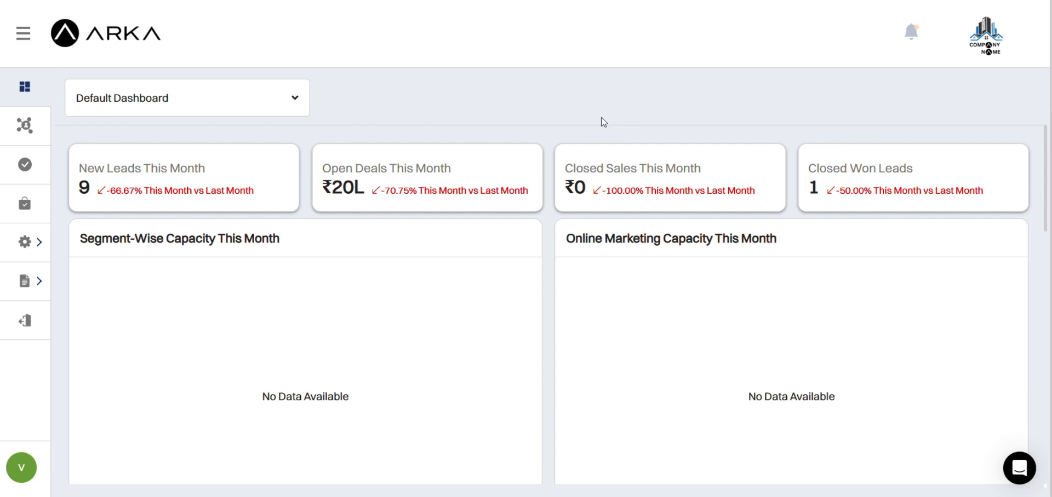
Review the summary cards and charts of the default dashboard
{"action": "scroll", "coordinate": [454, 293], "scroll_direction": "down", "scroll_amount": 2}
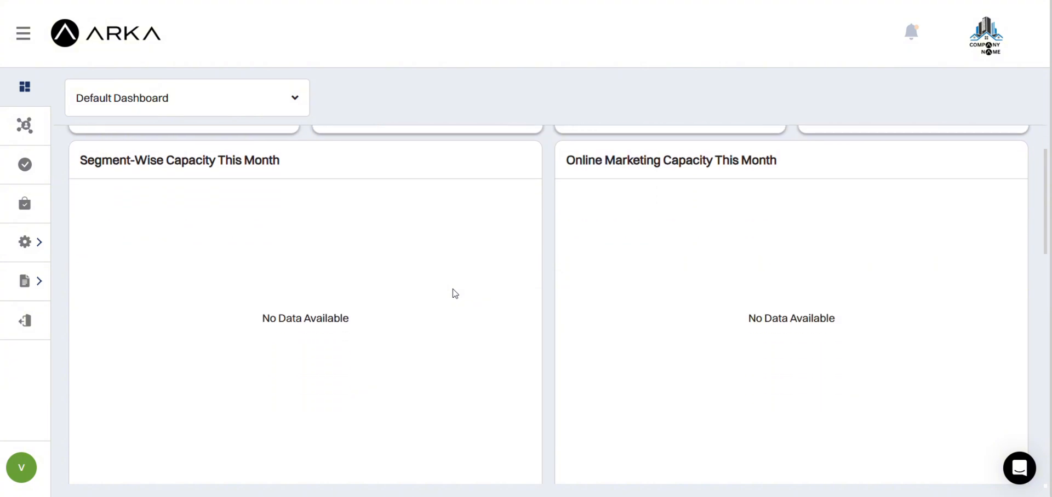
{"action": "scroll", "coordinate": [453, 293], "scroll_direction": "down", "scroll_amount": 1}
{"action": "scroll", "coordinate": [453, 293], "scroll_direction": "down", "scroll_amount": 4}
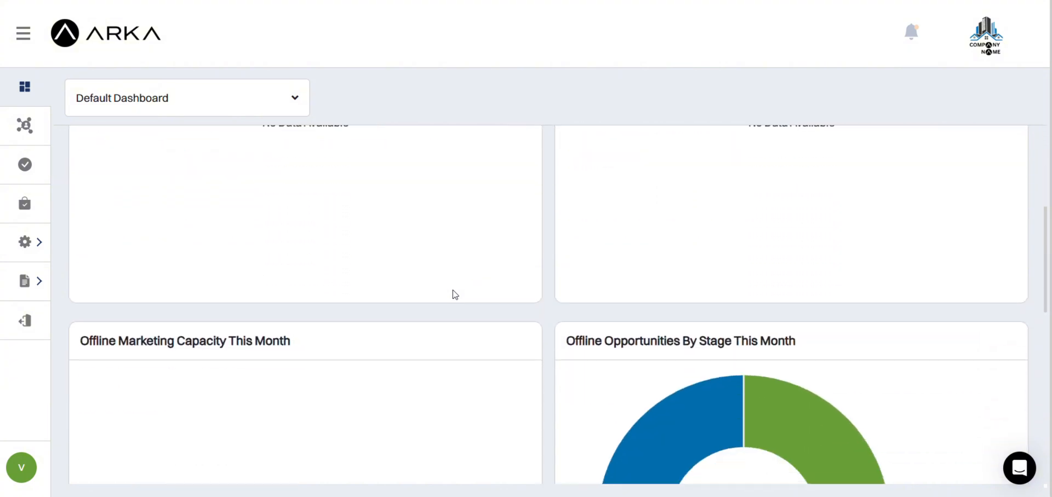
{"action": "scroll", "coordinate": [454, 294], "scroll_direction": "down", "scroll_amount": 7}
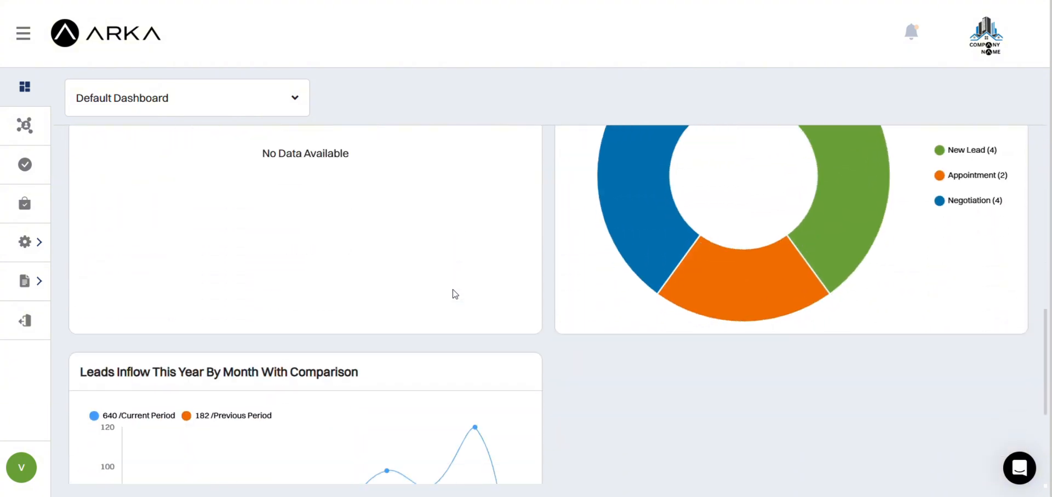
{"action": "scroll", "coordinate": [454, 294], "scroll_direction": "up", "scroll_amount": 6}
{"action": "scroll", "coordinate": [453, 294], "scroll_direction": "up", "scroll_amount": 7}
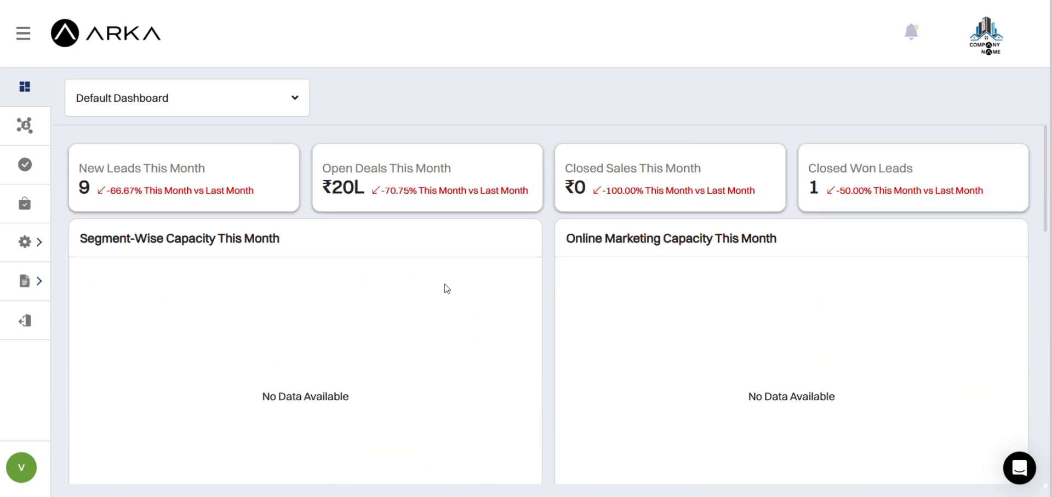
Open the leads board and switch from Solar Sales Proposal to the last pipeline listed
{"action": "left_click", "coordinate": [33, 125]}
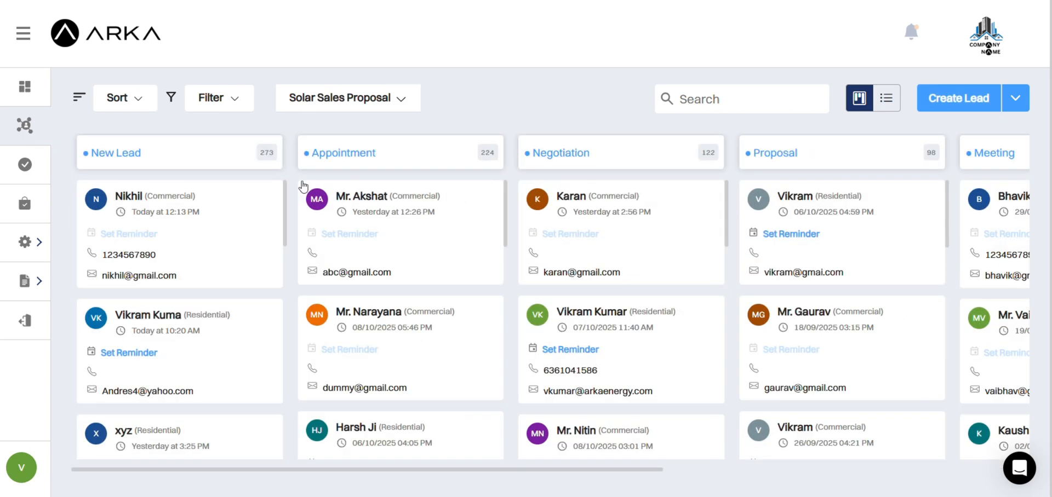
{"action": "left_click", "coordinate": [362, 99]}
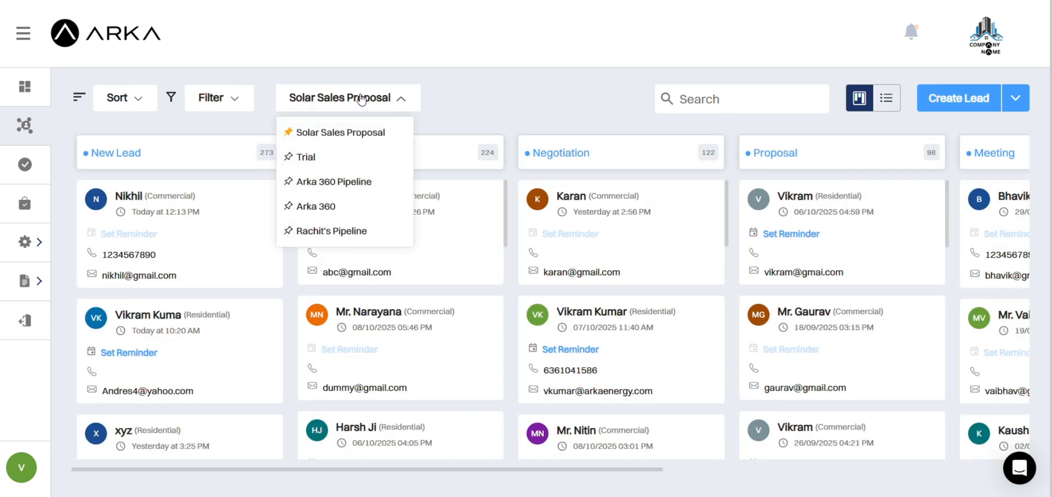
{"action": "left_click", "coordinate": [374, 100]}
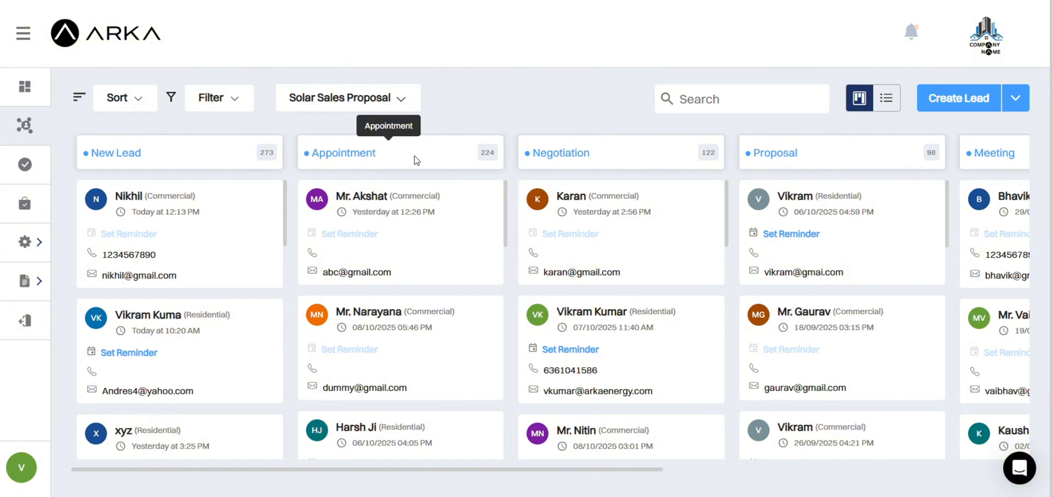
{"action": "left_click", "coordinate": [400, 99]}
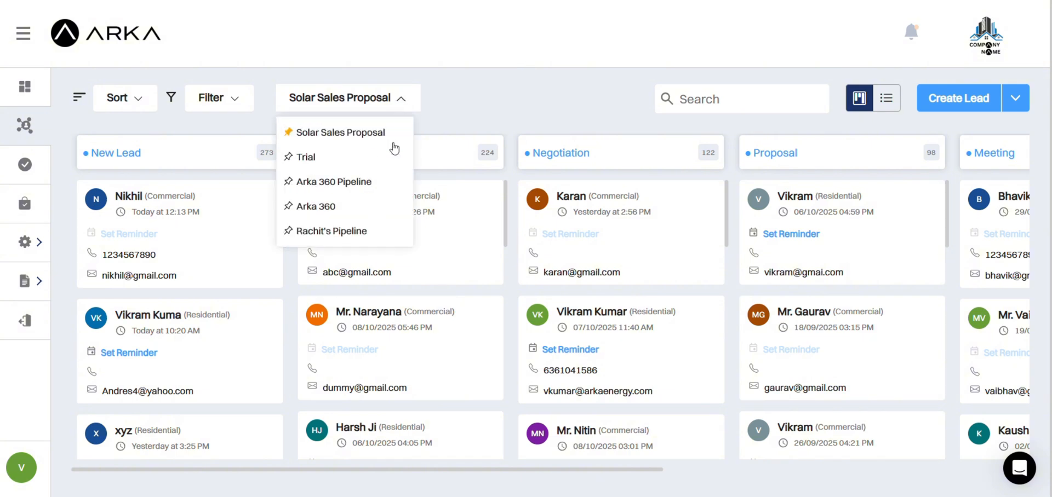
{"action": "left_click", "coordinate": [357, 231]}
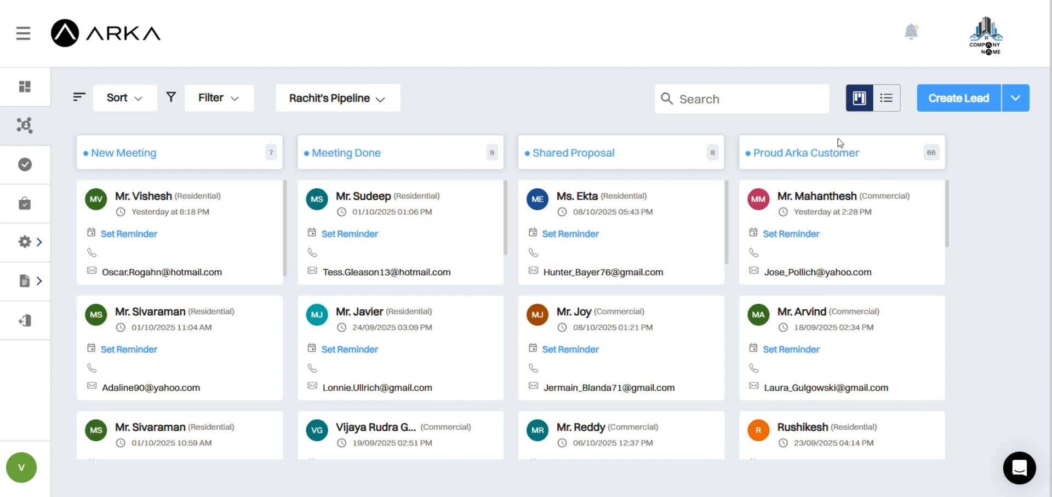
Start a new lead and set its property address to the nasscom location in Noida
{"action": "left_click", "coordinate": [959, 98]}
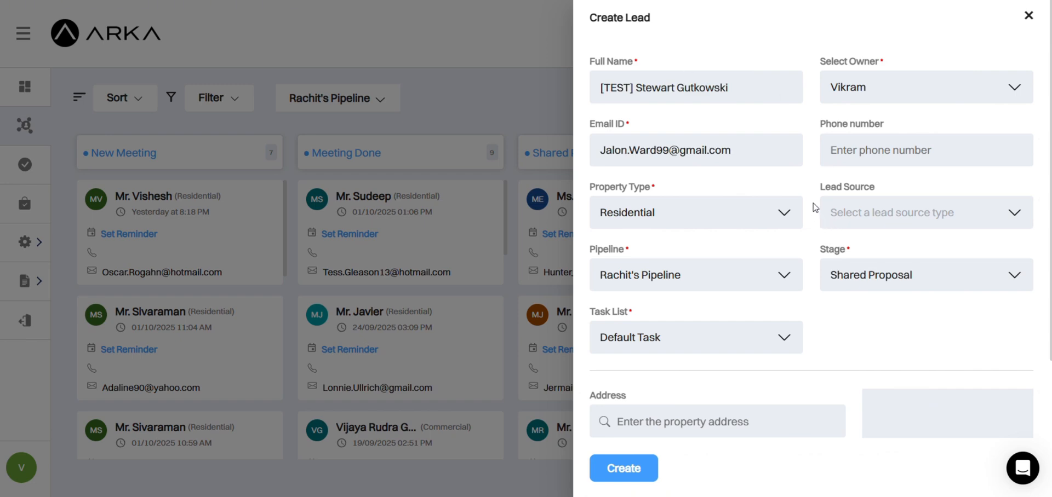
{"action": "scroll", "coordinate": [794, 221], "scroll_direction": "down", "scroll_amount": 3}
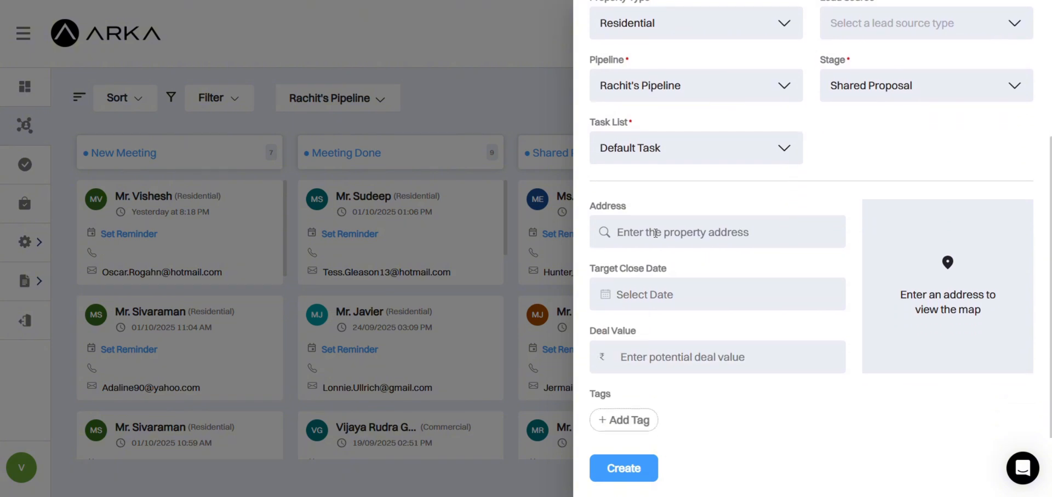
{"action": "left_click", "coordinate": [656, 234]}
{"action": "type", "text": "NASSCO"}
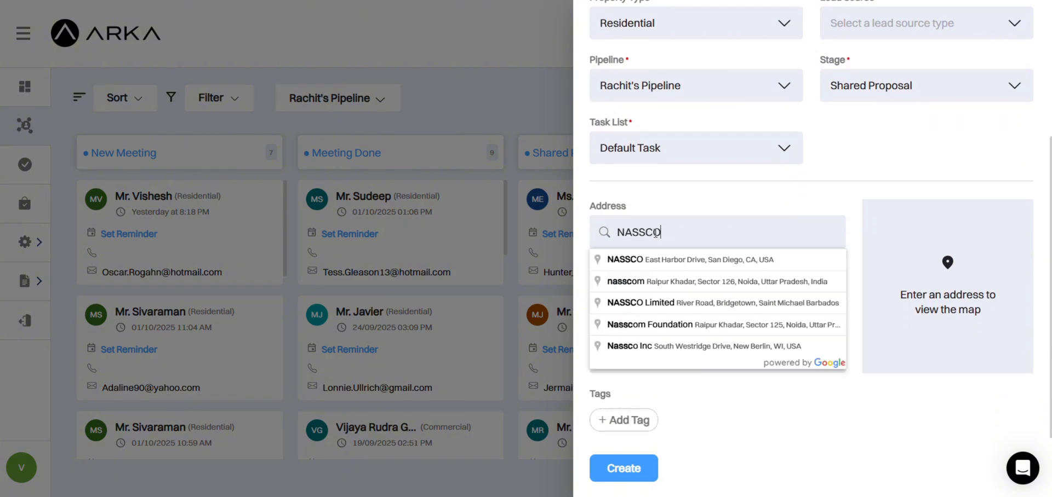
{"action": "type", "text": "M"}
{"action": "left_click", "coordinate": [733, 259]}
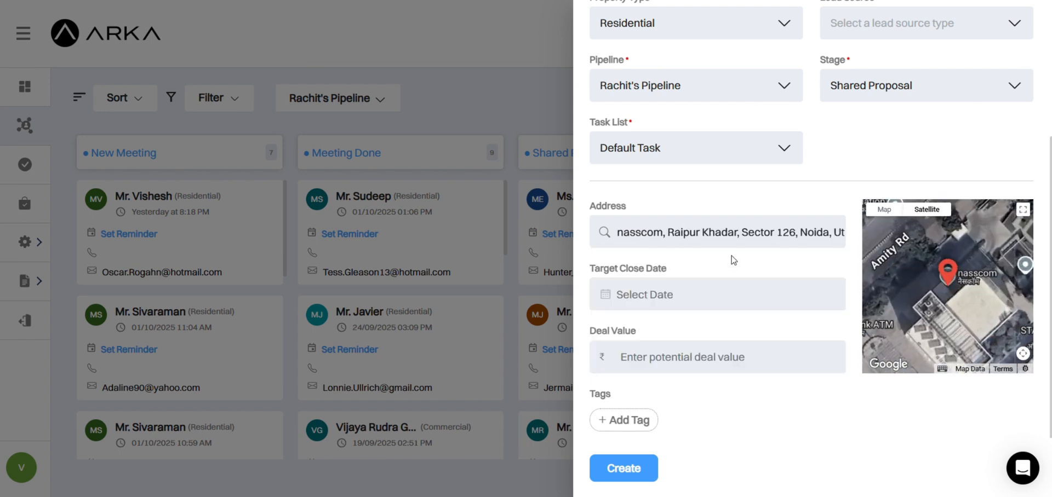
Move the lead's location pin on the full-screen map to the building beside Mayoor School, and create the lead
{"action": "left_click", "coordinate": [1022, 209]}
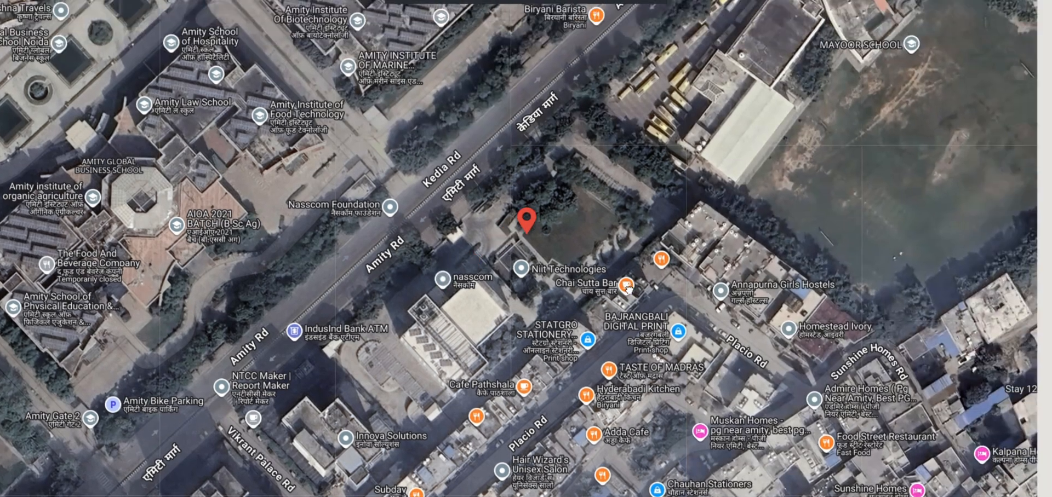
{"action": "left_click_drag", "start_coordinate": [628, 289], "coordinate": [425, 427]}
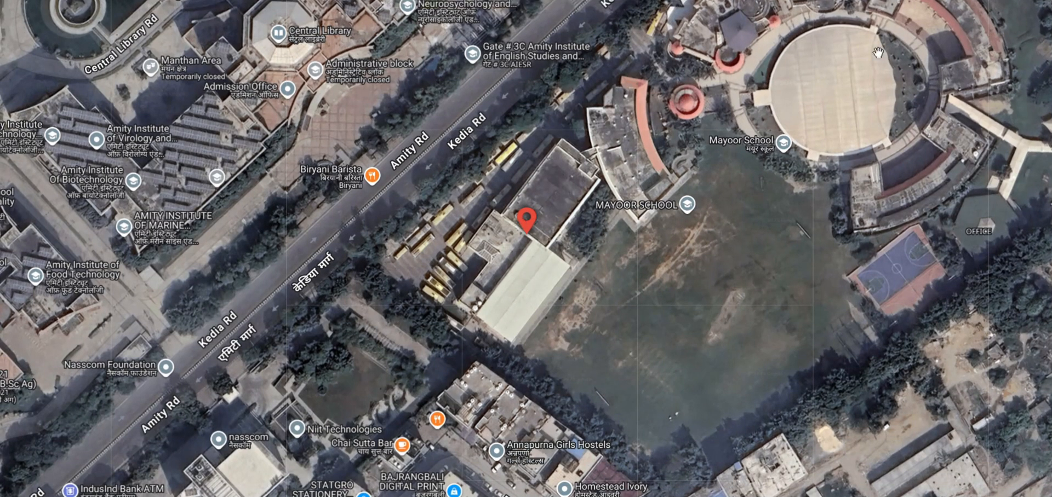
{"action": "key", "text": "Escape"}
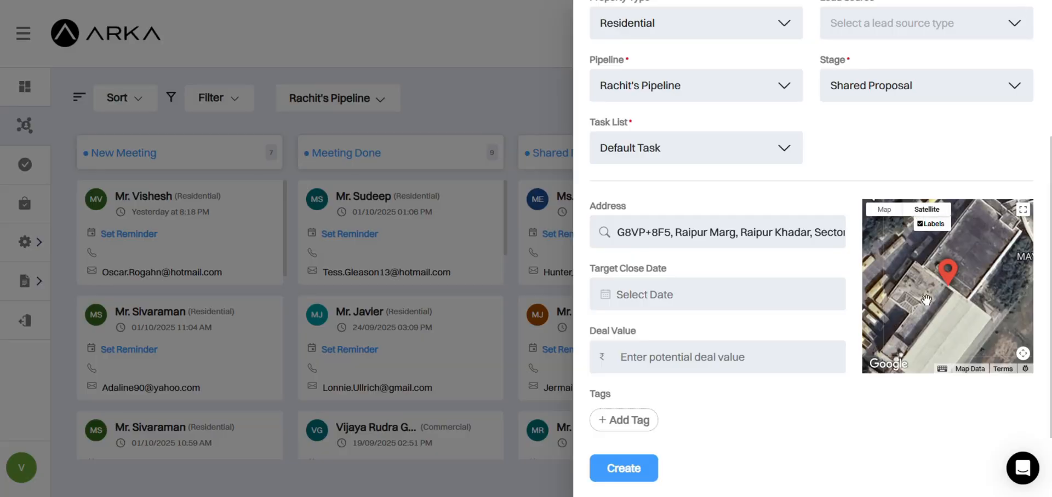
{"action": "left_click", "coordinate": [640, 471]}
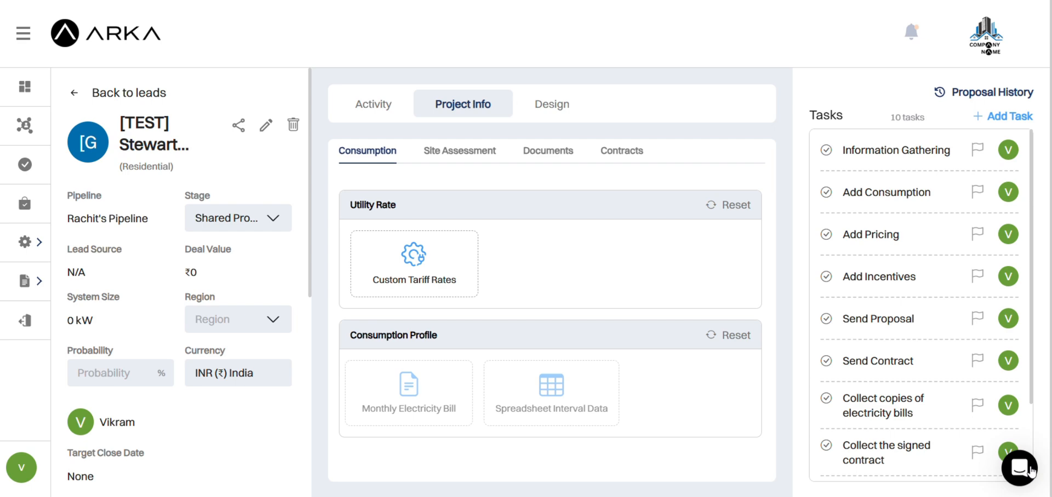
Look at the support chat's help options and close it
{"action": "left_click", "coordinate": [1032, 471]}
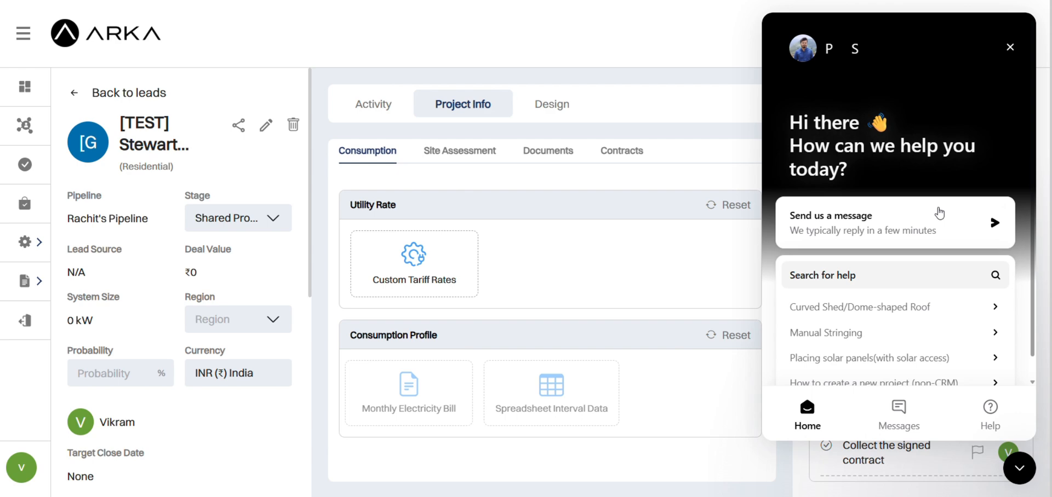
{"action": "left_click", "coordinate": [1010, 47]}
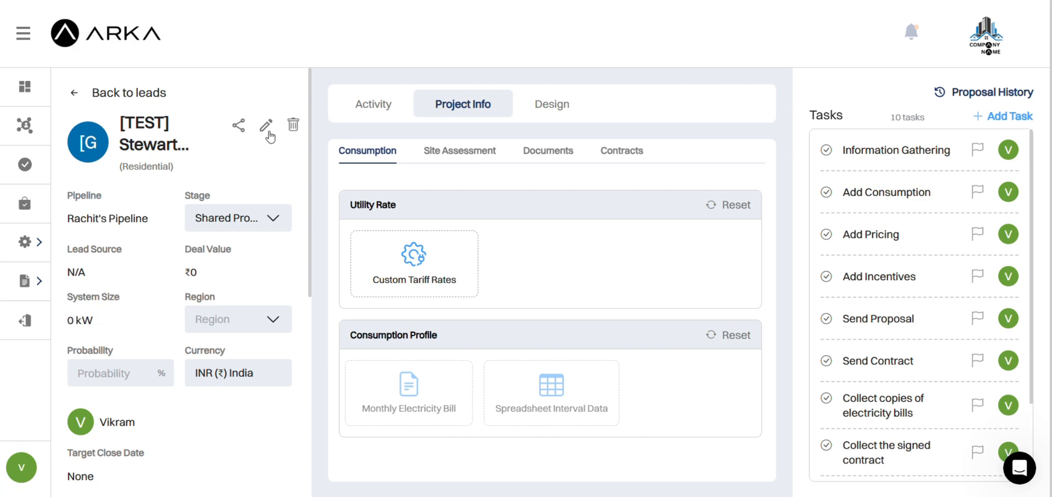
Examine the weather stations available for the project's weather file and close the list without saving
{"action": "scroll", "coordinate": [250, 242], "scroll_direction": "down", "scroll_amount": 7}
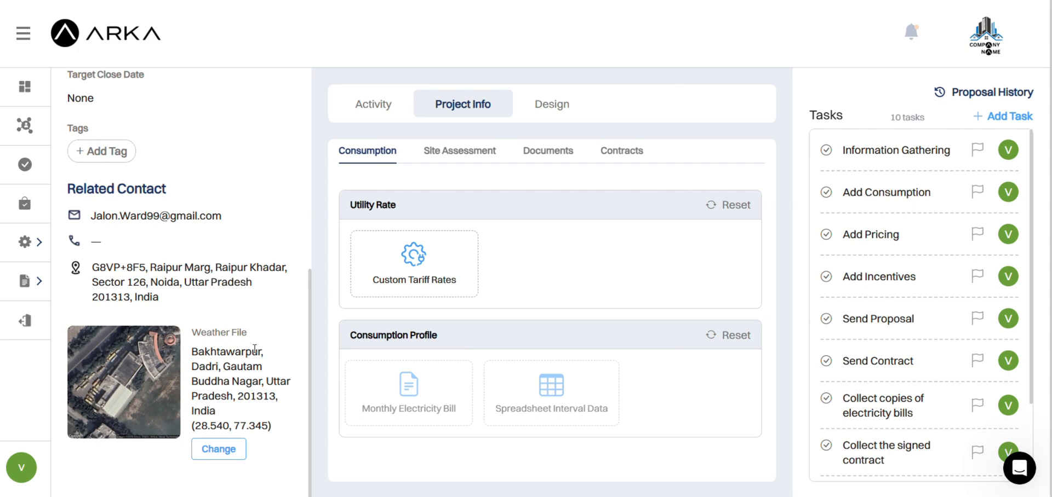
{"action": "left_click", "coordinate": [218, 450]}
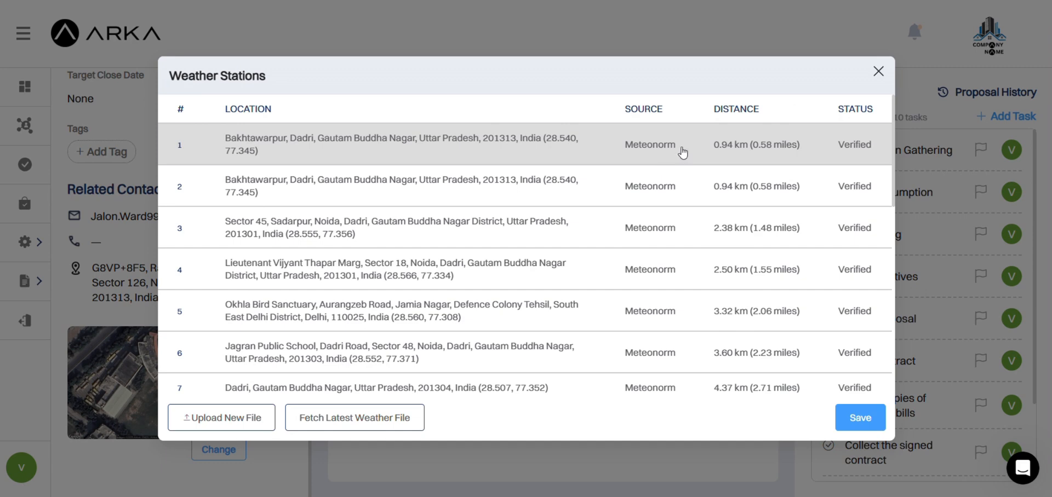
{"action": "left_click", "coordinate": [682, 152]}
{"action": "left_click", "coordinate": [879, 72]}
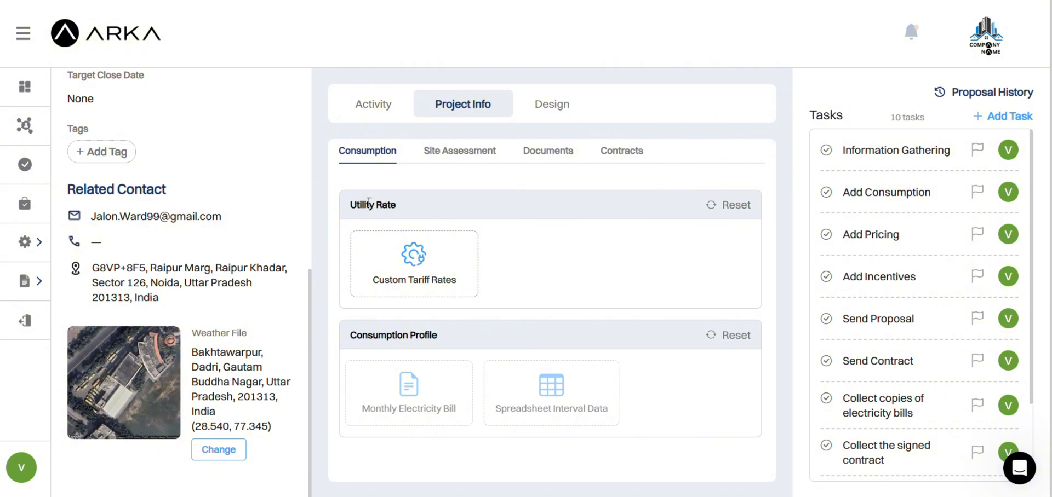
Add custom flat tariff rates with net metering, a price of 6 ₹/kWh and a tariff escalation rate of 1%
{"action": "left_click", "coordinate": [431, 282]}
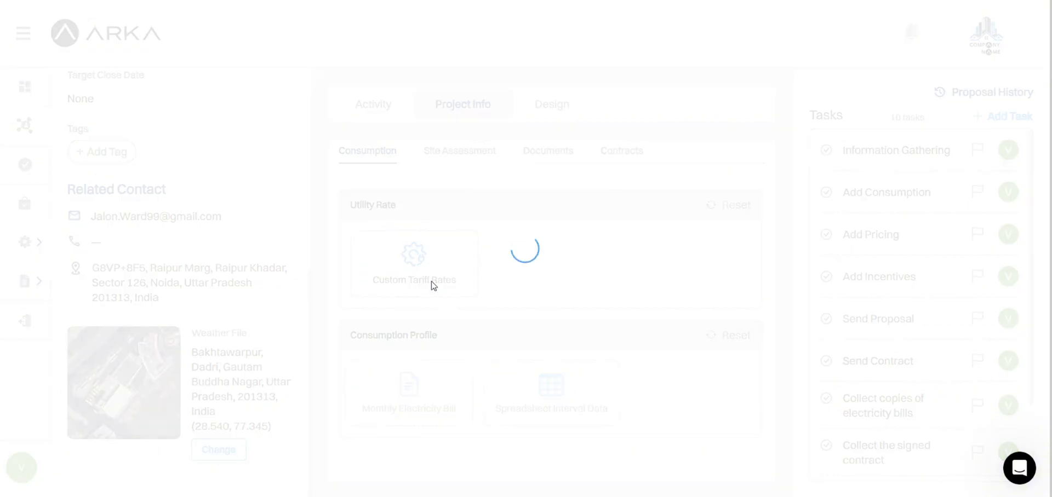
{"action": "scroll", "coordinate": [445, 327], "scroll_direction": "down", "scroll_amount": 1}
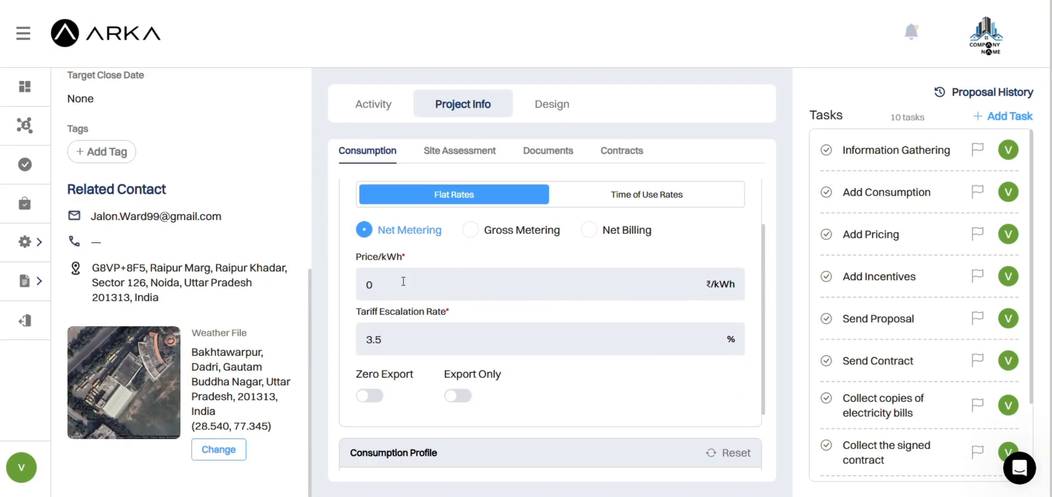
{"action": "left_click_drag", "start_coordinate": [403, 281], "coordinate": [339, 283]}
{"action": "mouse_move", "coordinate": [492, 332]}
{"action": "type", "text": "6"}
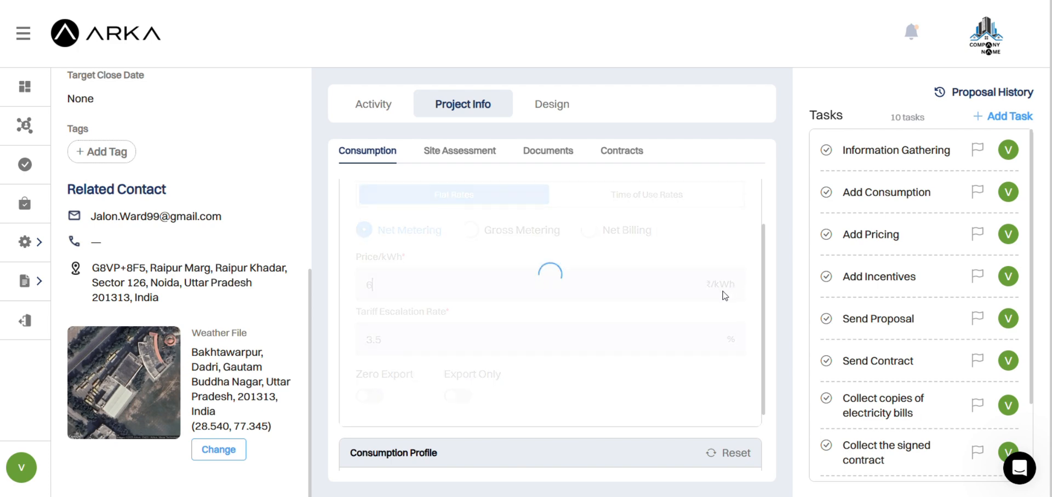
{"action": "left_click_drag", "start_coordinate": [382, 344], "coordinate": [344, 352]}
{"action": "type", "text": "1"}
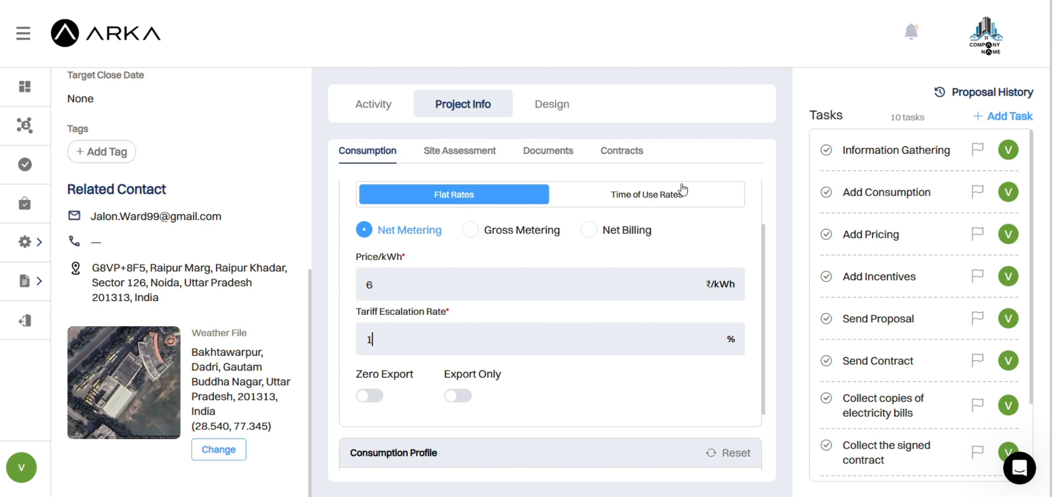
Open the Monthly Electricity Bill consumption profile and try the All 12 Months Energy Usage (kWh) option
{"action": "scroll", "coordinate": [591, 307], "scroll_direction": "down", "scroll_amount": 2}
{"action": "scroll", "coordinate": [592, 307], "scroll_direction": "up", "scroll_amount": 2}
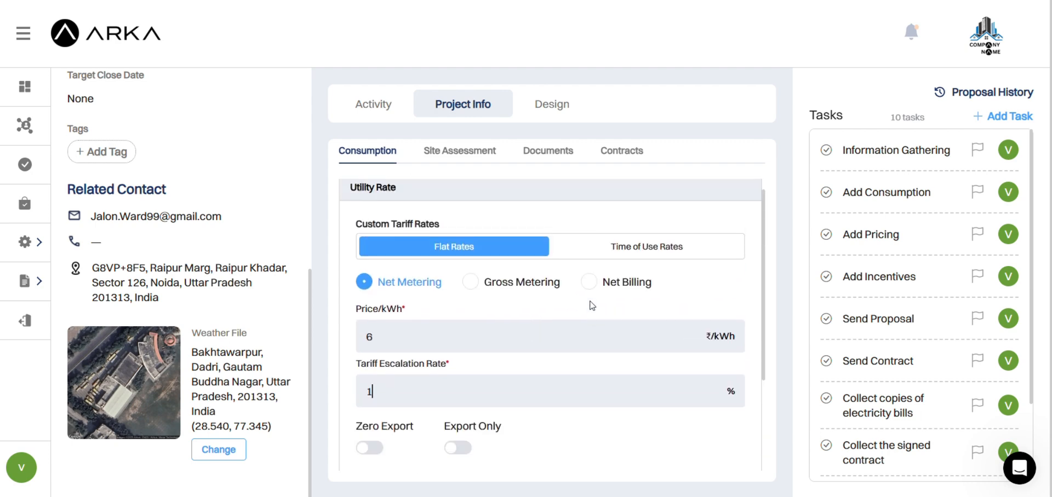
{"action": "scroll", "coordinate": [548, 307], "scroll_direction": "down", "scroll_amount": 2}
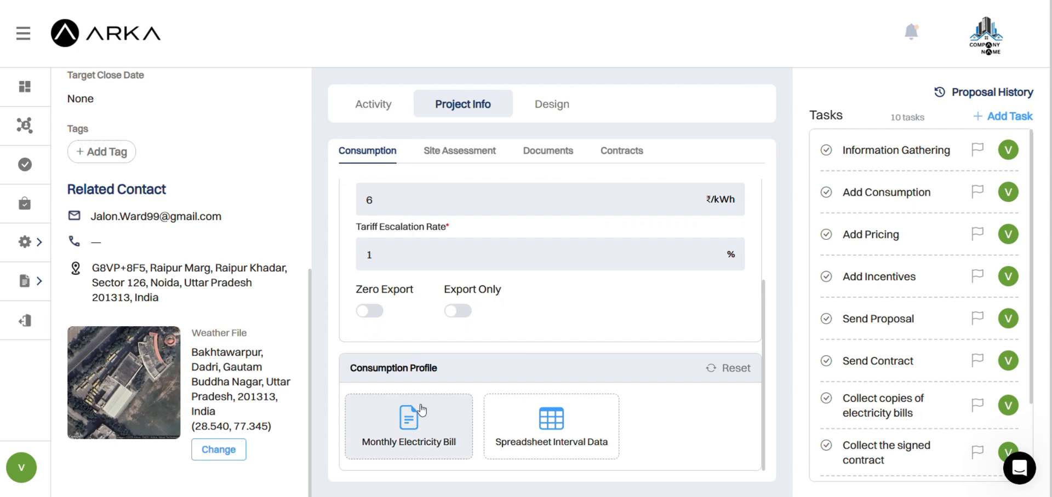
{"action": "left_click", "coordinate": [409, 419]}
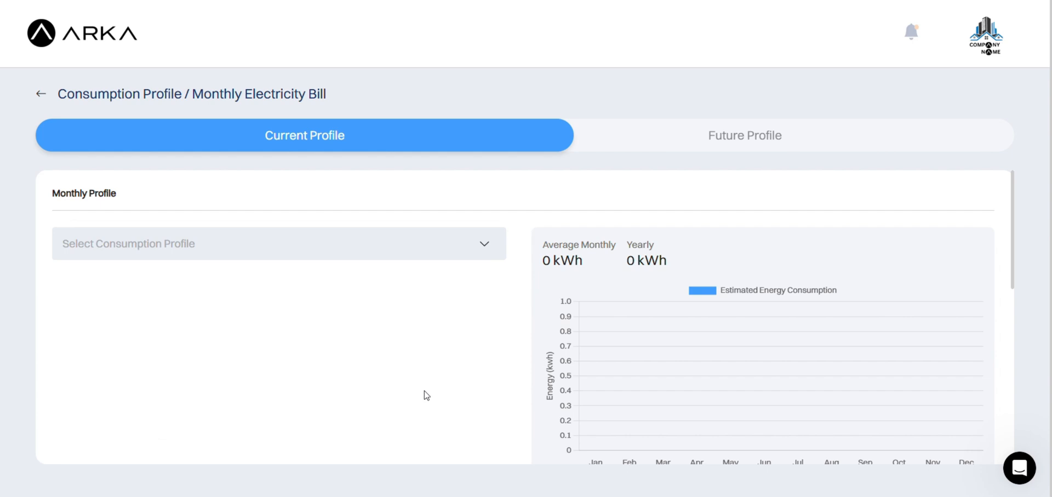
{"action": "left_click", "coordinate": [482, 247]}
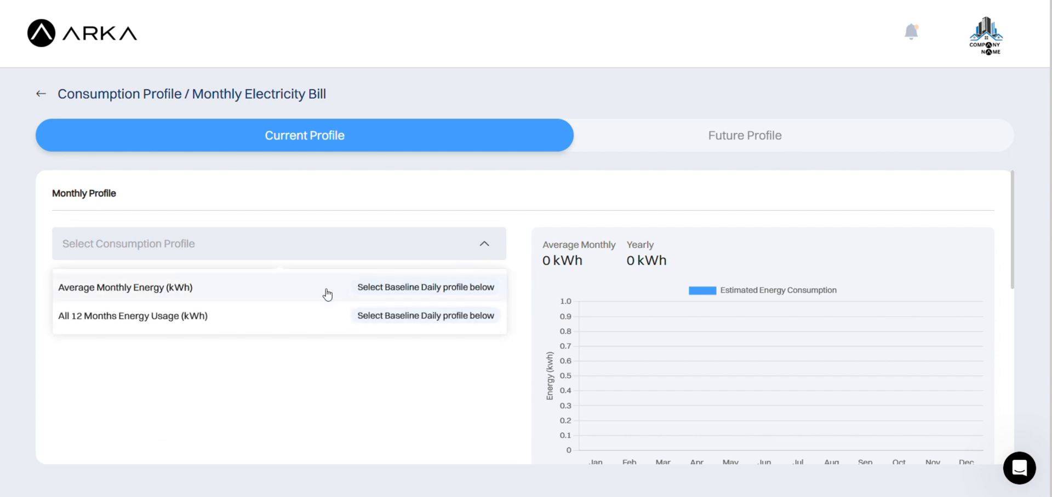
{"action": "left_click", "coordinate": [244, 321]}
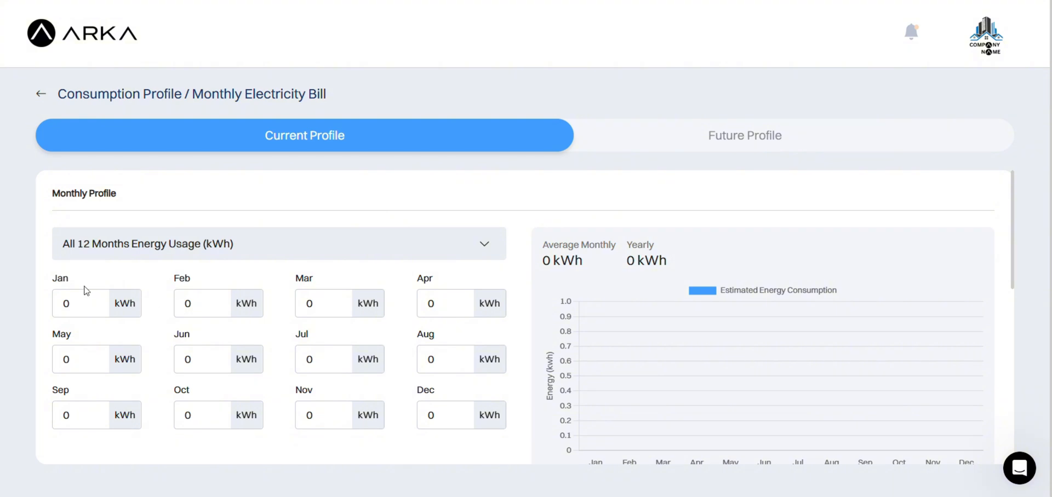
Switch the monthly profile to Average Monthly Energy (kWh), enter a monthly average of 5000 kWh and update the profile
{"action": "left_click", "coordinate": [482, 248]}
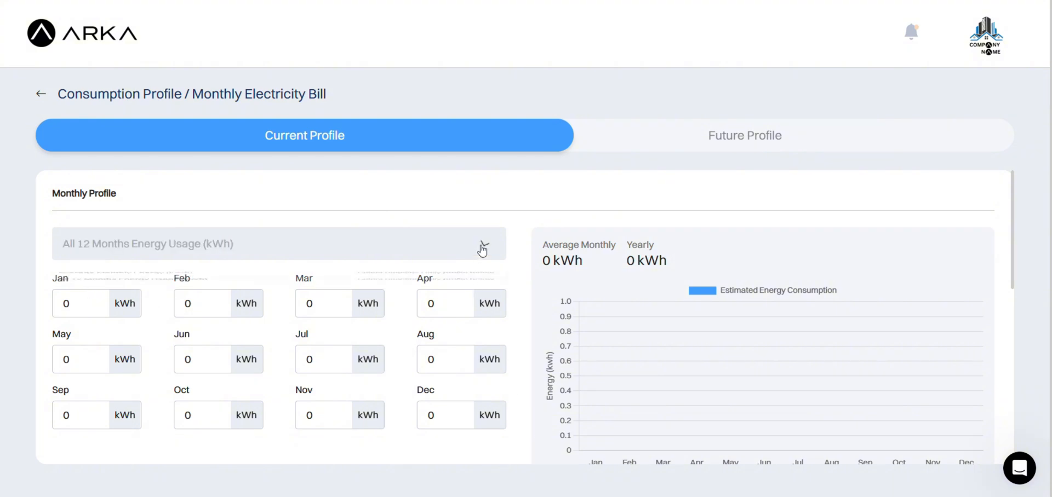
{"action": "left_click", "coordinate": [244, 282]}
{"action": "left_click", "coordinate": [98, 303]}
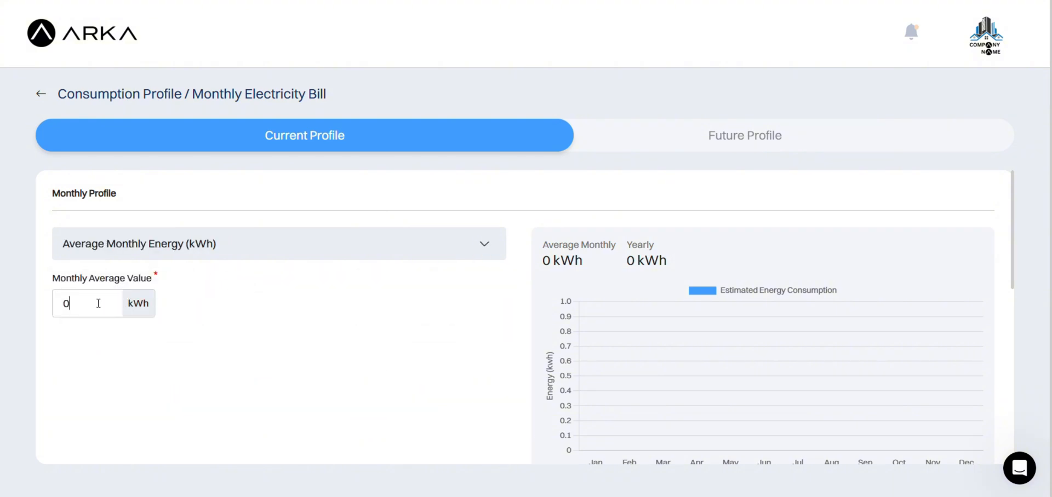
{"action": "type", "text": "5000"}
{"action": "scroll", "coordinate": [423, 184], "scroll_direction": "down", "scroll_amount": 3}
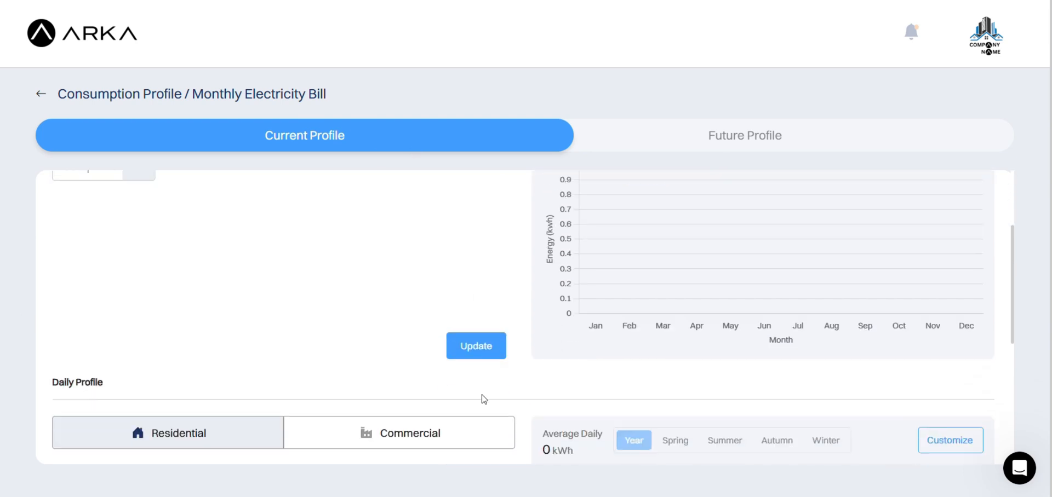
{"action": "left_click", "coordinate": [486, 356]}
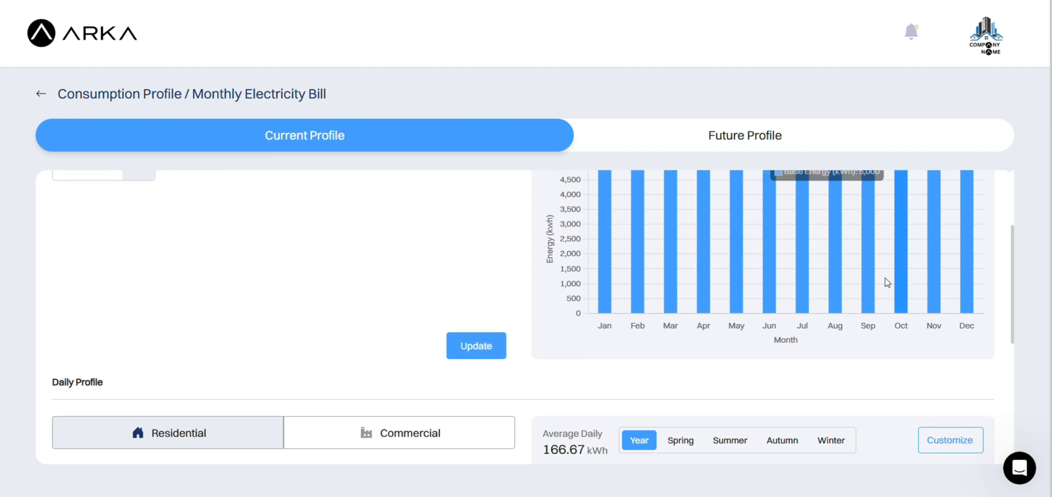
Set the daily profile to Commercial with Constant energy consumption and return to the lead's project information
{"action": "scroll", "coordinate": [886, 278], "scroll_direction": "up", "scroll_amount": 4}
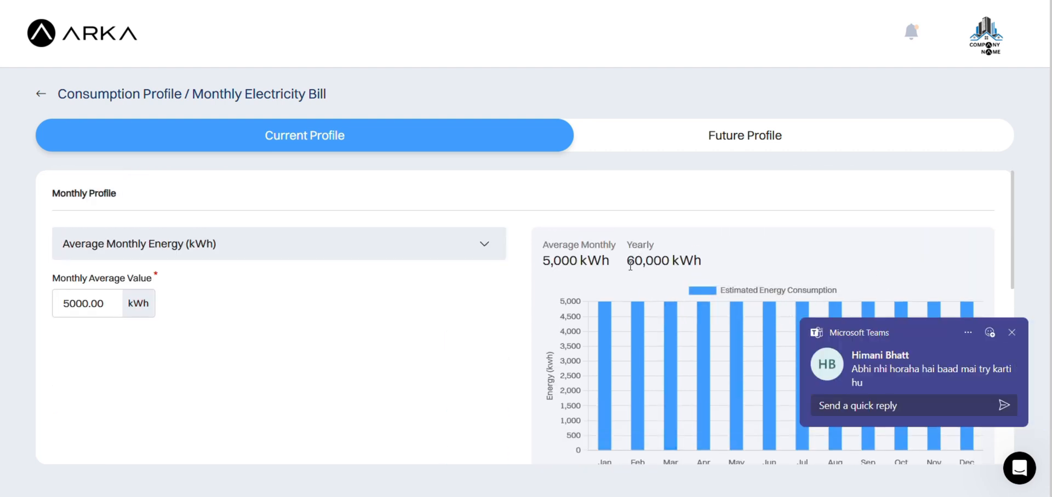
{"action": "left_click", "coordinate": [1031, 334]}
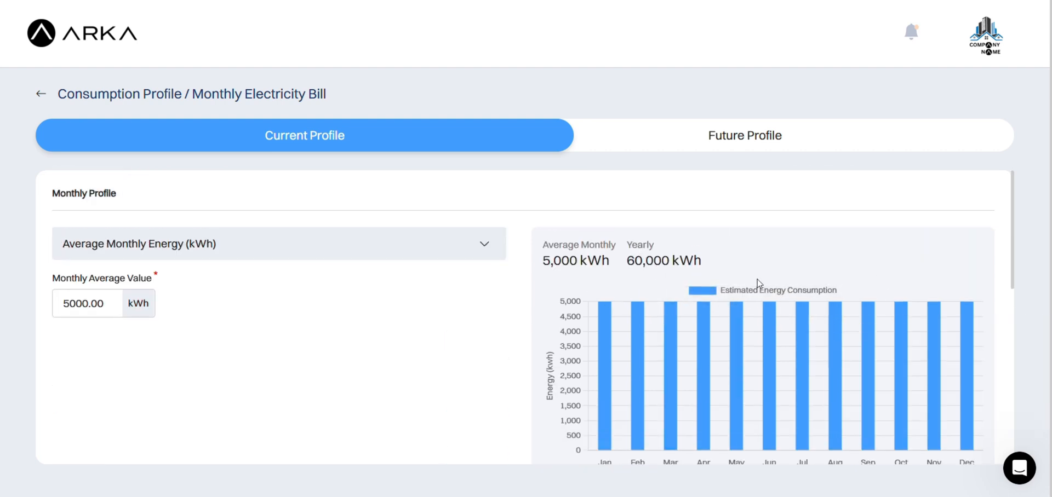
{"action": "scroll", "coordinate": [412, 311], "scroll_direction": "down", "scroll_amount": 3}
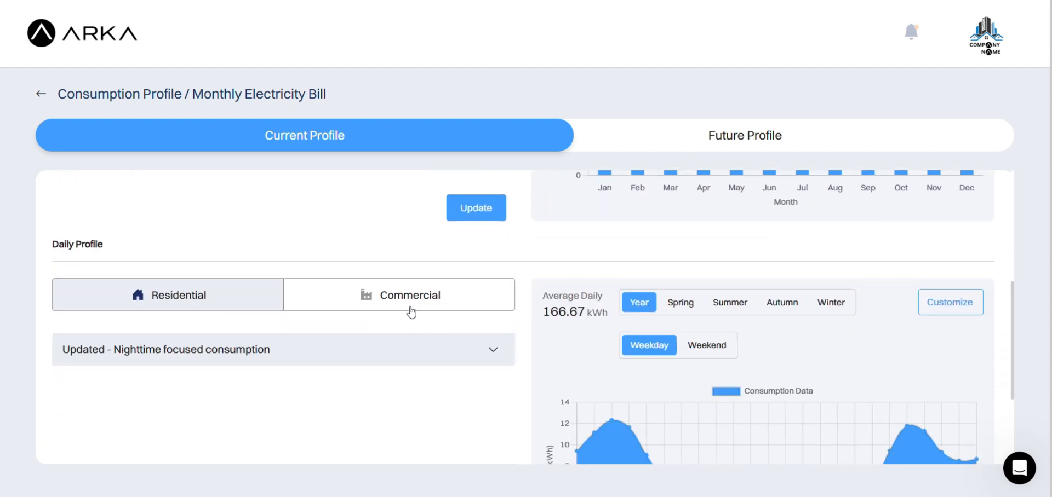
{"action": "scroll", "coordinate": [412, 311], "scroll_direction": "down", "scroll_amount": 1}
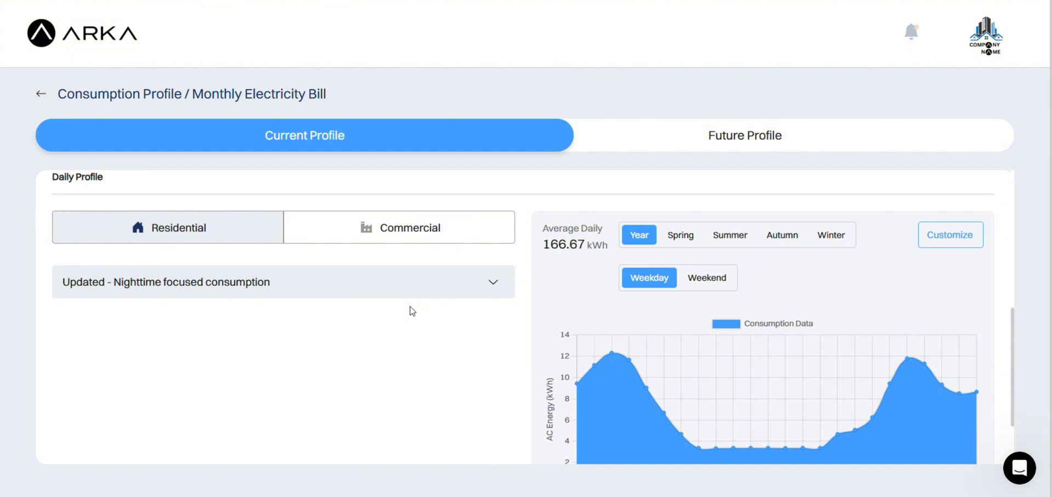
{"action": "left_click", "coordinate": [473, 288]}
{"action": "left_click", "coordinate": [473, 283]}
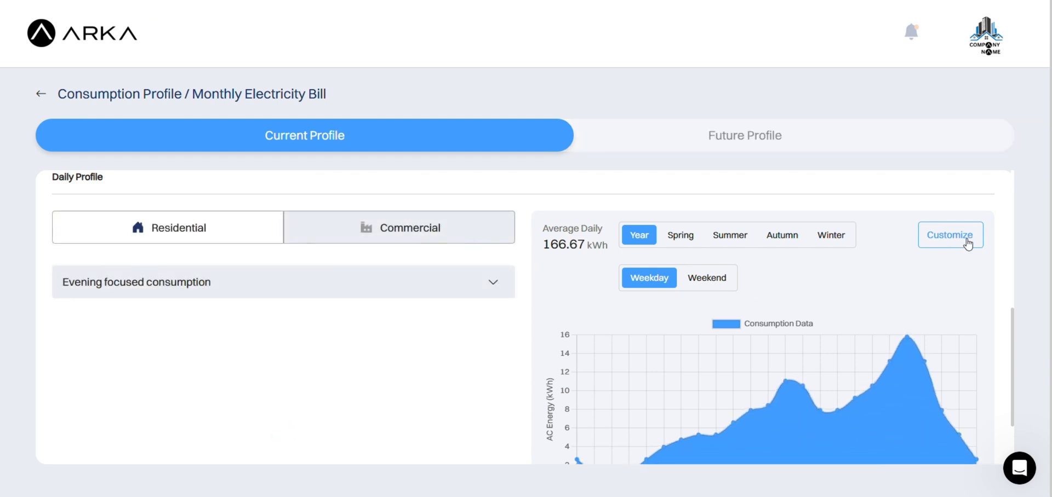
{"action": "left_click", "coordinate": [414, 291]}
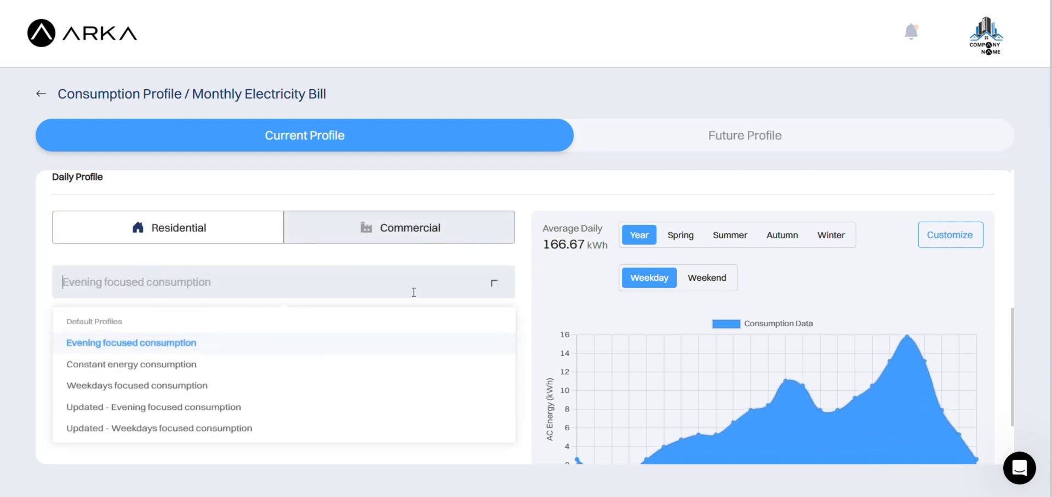
{"action": "left_click", "coordinate": [171, 371]}
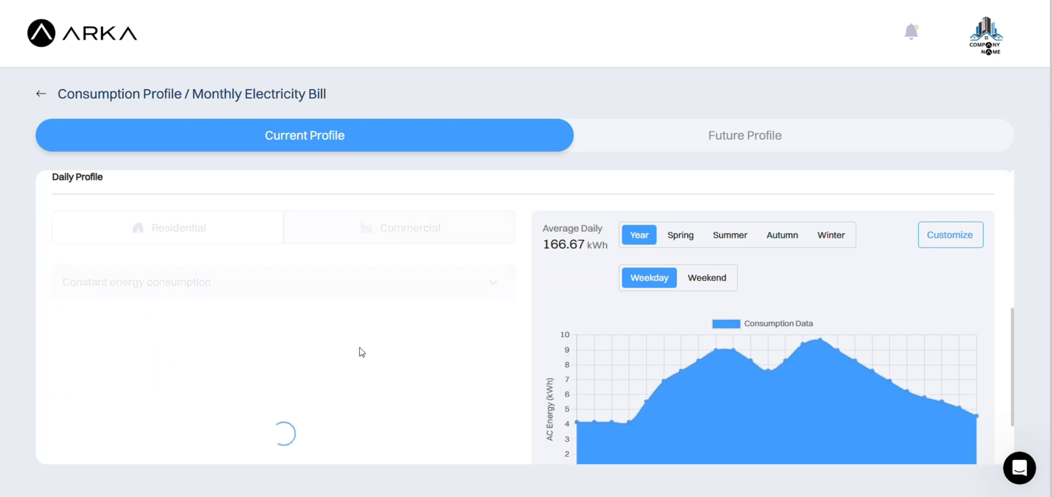
{"action": "scroll", "coordinate": [359, 352], "scroll_direction": "up", "scroll_amount": 3}
{"action": "left_click", "coordinate": [45, 95]}
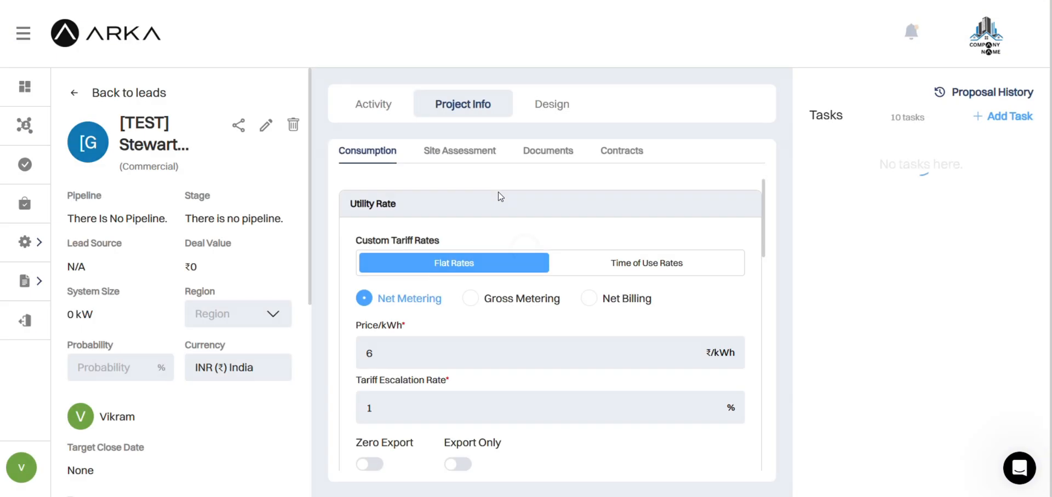
Look through the lead's design options, activity timeline, emails and meetings
{"action": "left_click", "coordinate": [563, 104]}
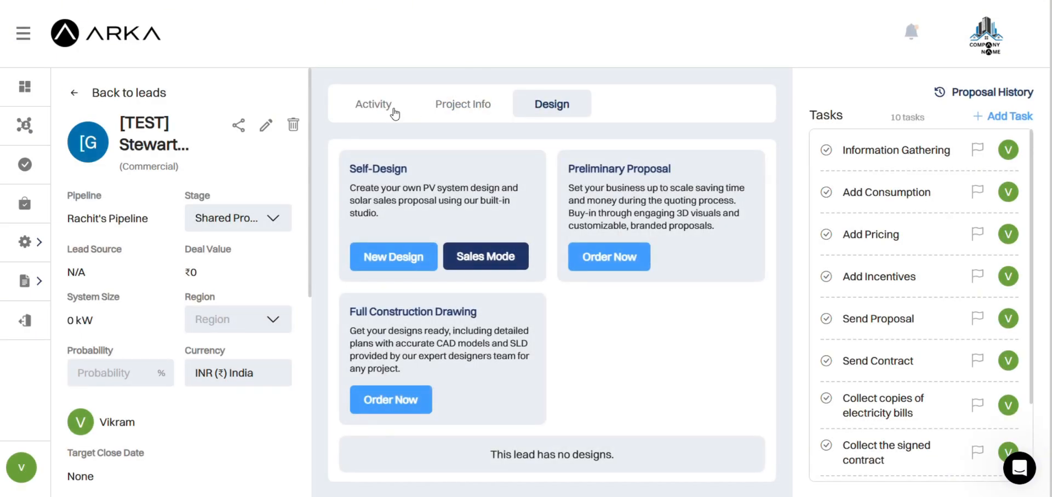
{"action": "left_click", "coordinate": [395, 112]}
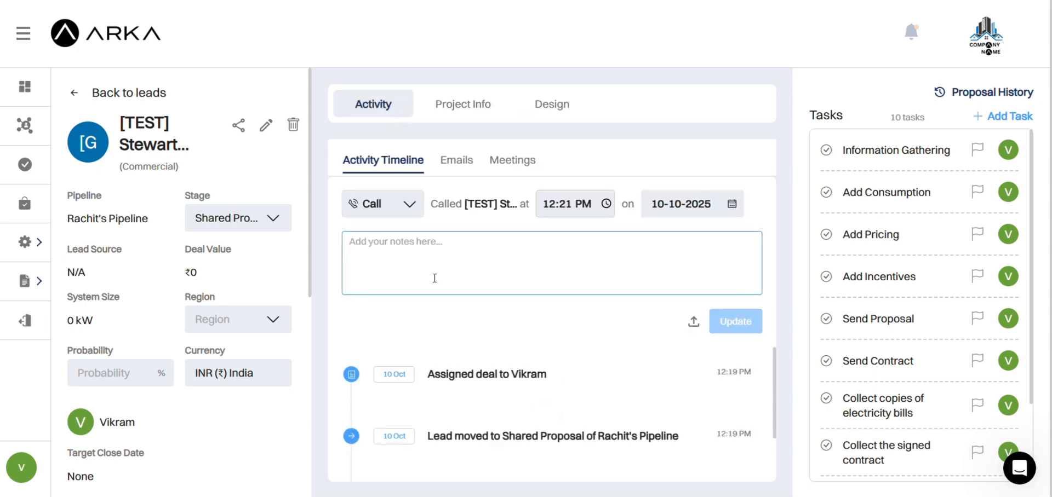
{"action": "left_click", "coordinate": [461, 160]}
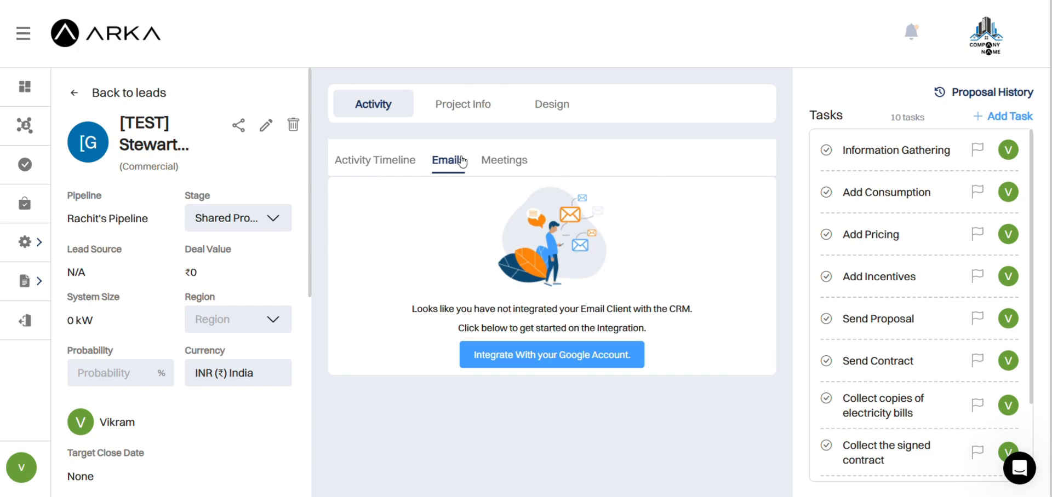
{"action": "left_click", "coordinate": [489, 162]}
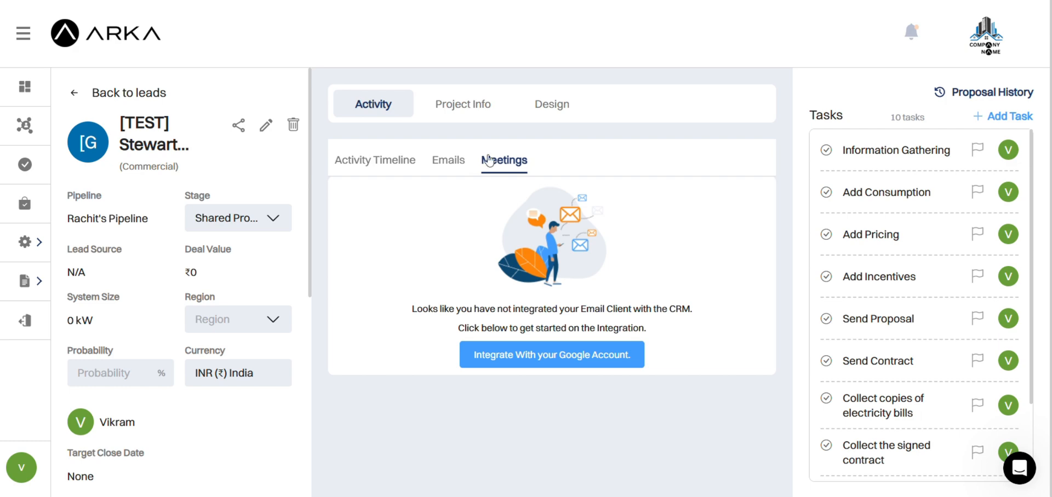
Generate a site survey form from the Commercial (Ground-Mount) template and check its sharing options
{"action": "left_click", "coordinate": [463, 106]}
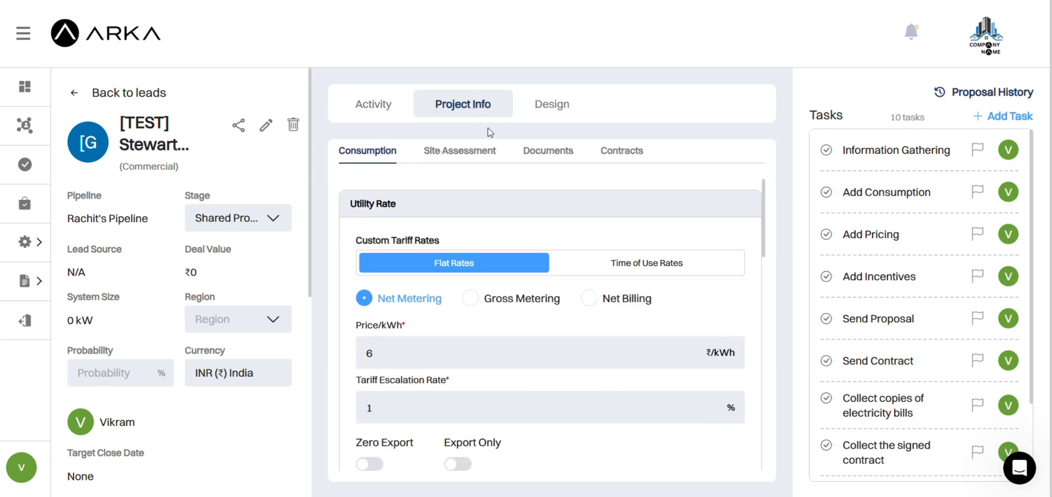
{"action": "left_click", "coordinate": [486, 152]}
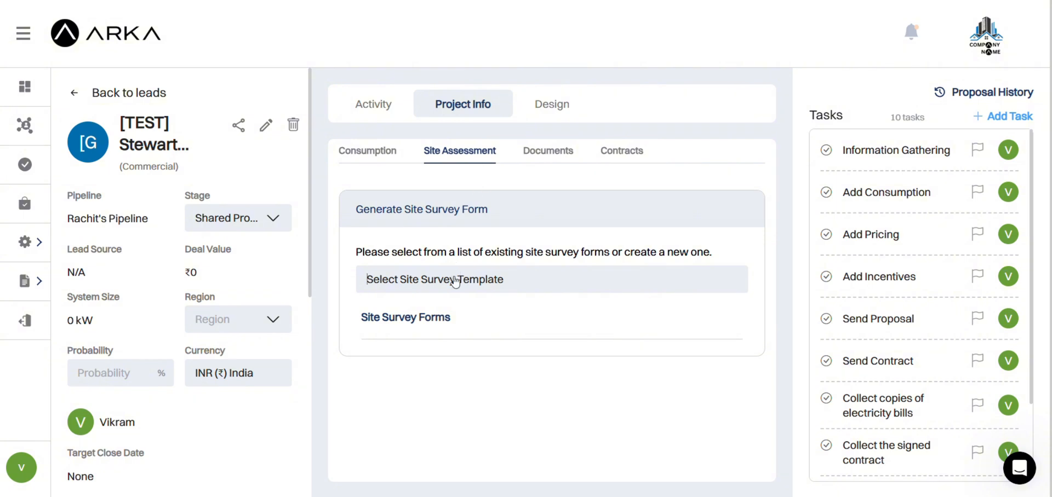
{"action": "left_click", "coordinate": [457, 280]}
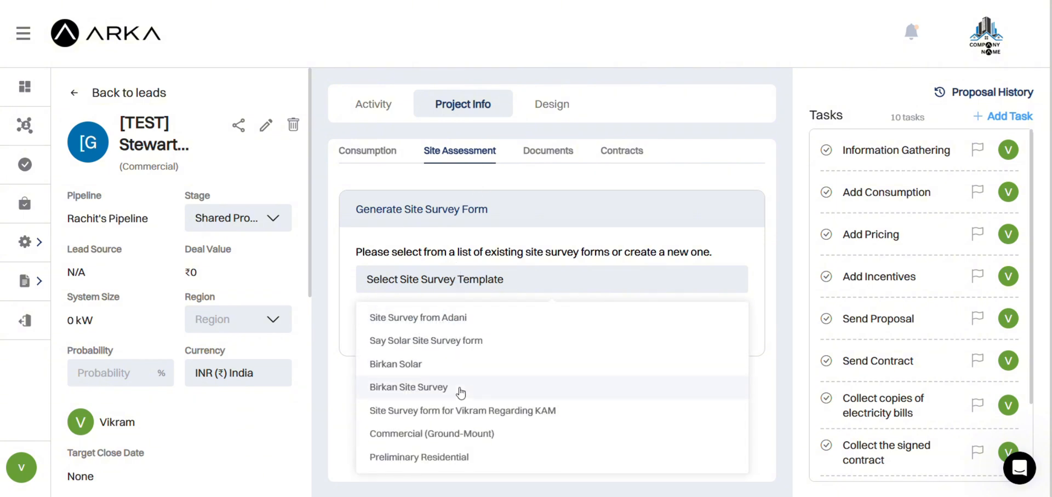
{"action": "left_click", "coordinate": [424, 433]}
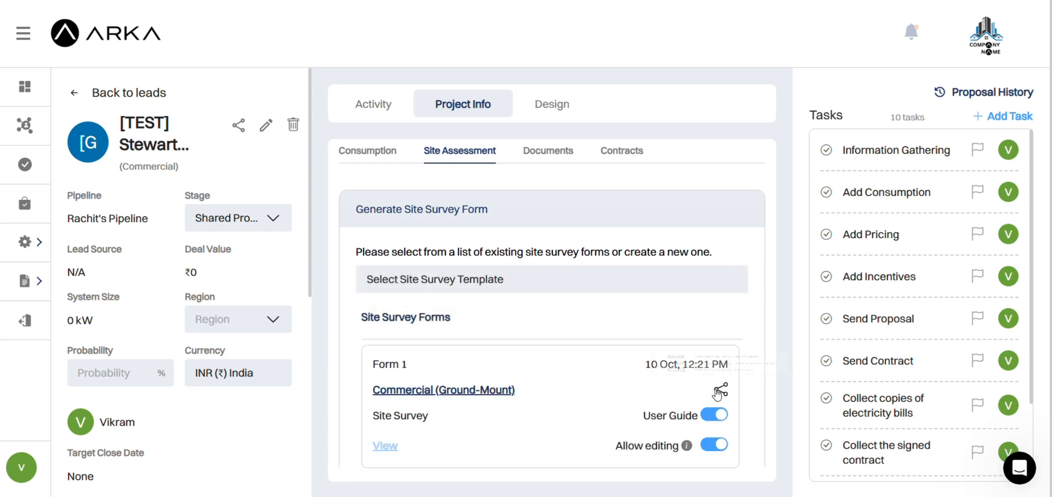
{"action": "left_click", "coordinate": [719, 391]}
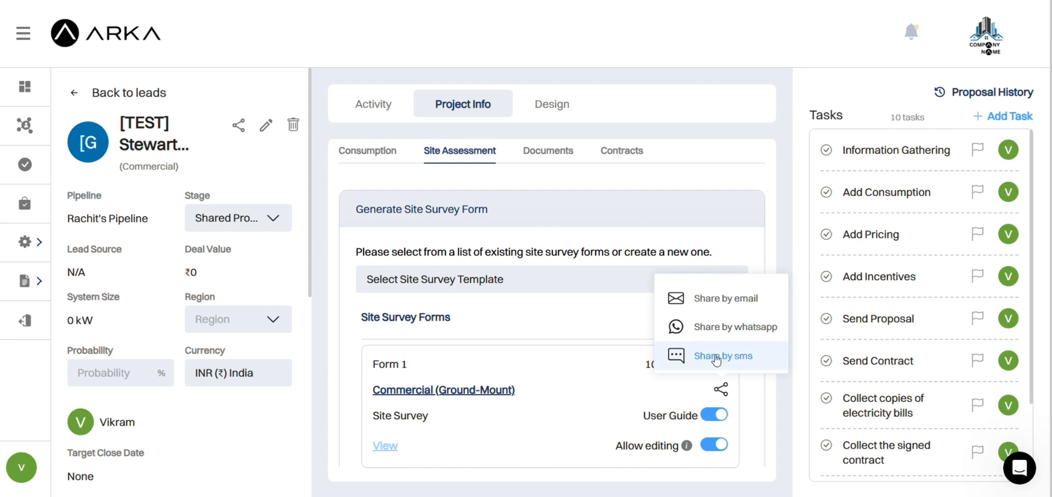
{"action": "left_click", "coordinate": [599, 423]}
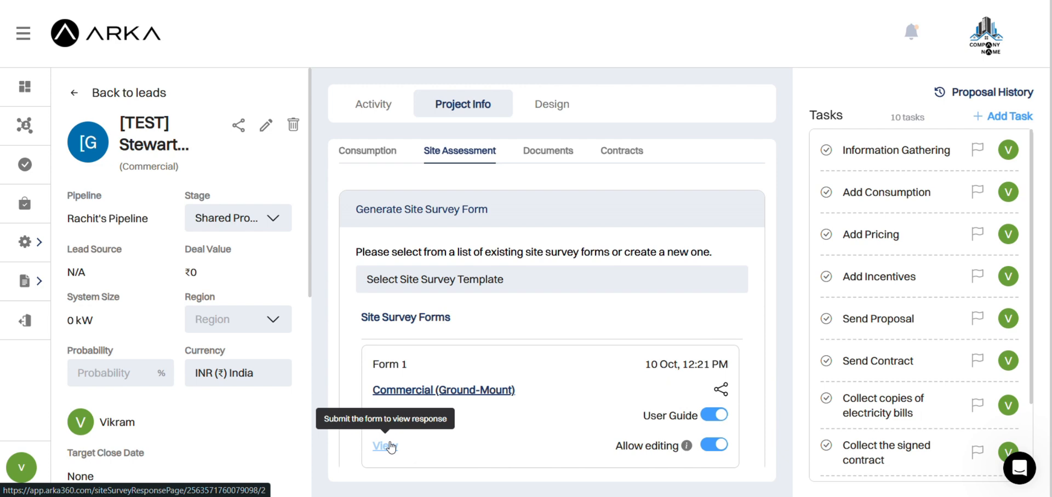
Review the lead's Documents section and task list, and start a new self-design for the lead
{"action": "left_click", "coordinate": [567, 162]}
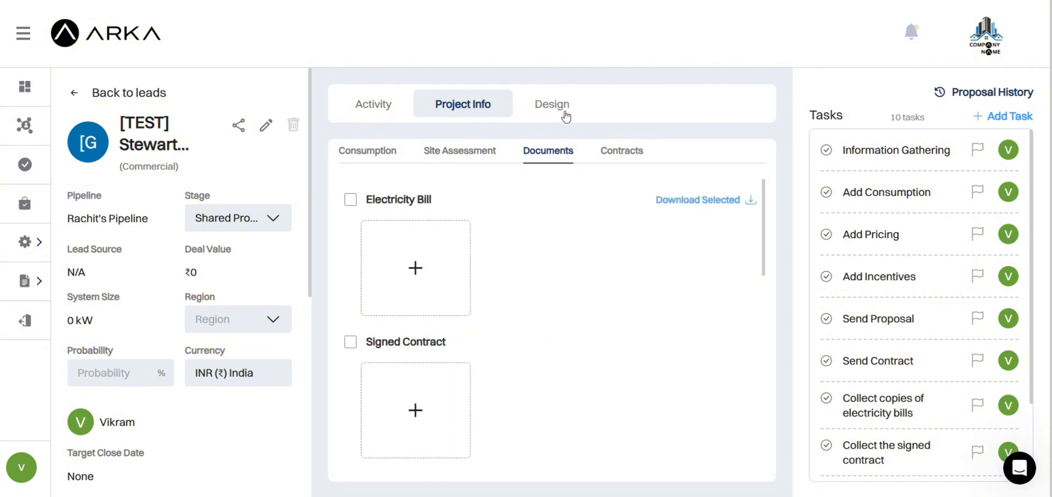
{"action": "left_click", "coordinate": [566, 115]}
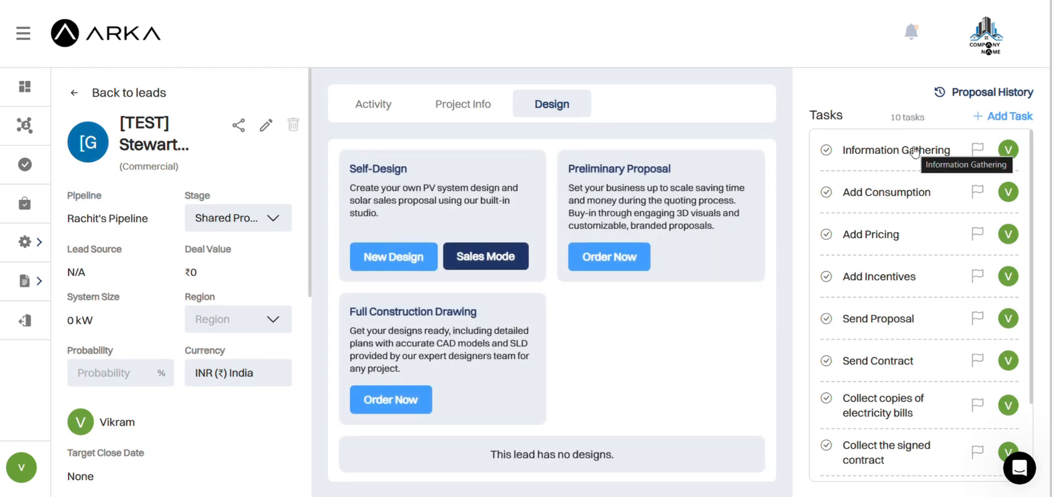
{"action": "scroll", "coordinate": [911, 160], "scroll_direction": "down", "scroll_amount": 2}
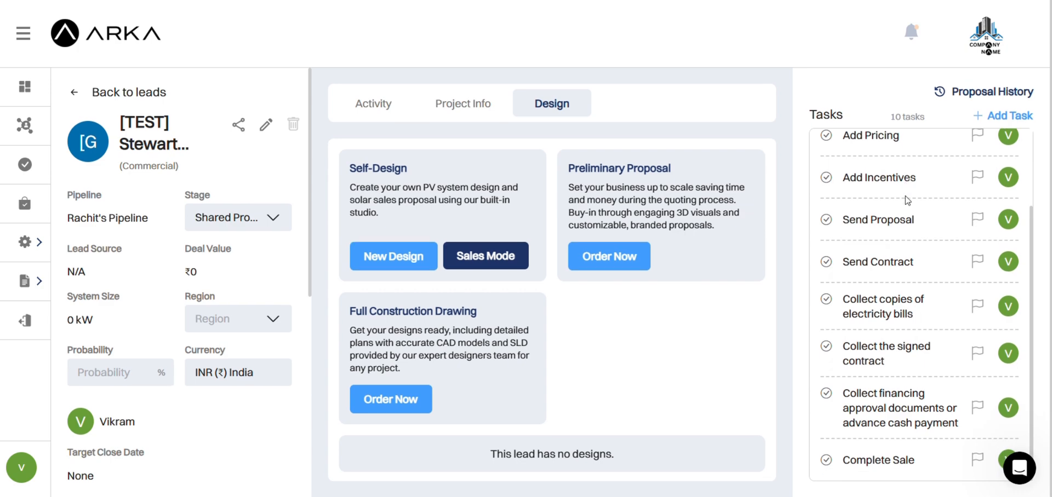
{"action": "scroll", "coordinate": [907, 225], "scroll_direction": "up", "scroll_amount": 2}
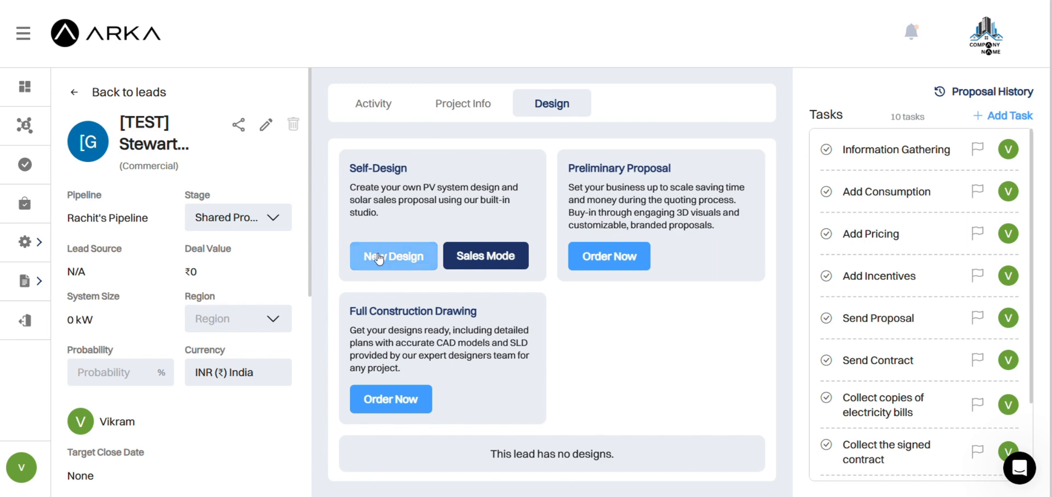
{"action": "left_click", "coordinate": [425, 261]}
{"action": "left_click", "coordinate": [536, 339]}
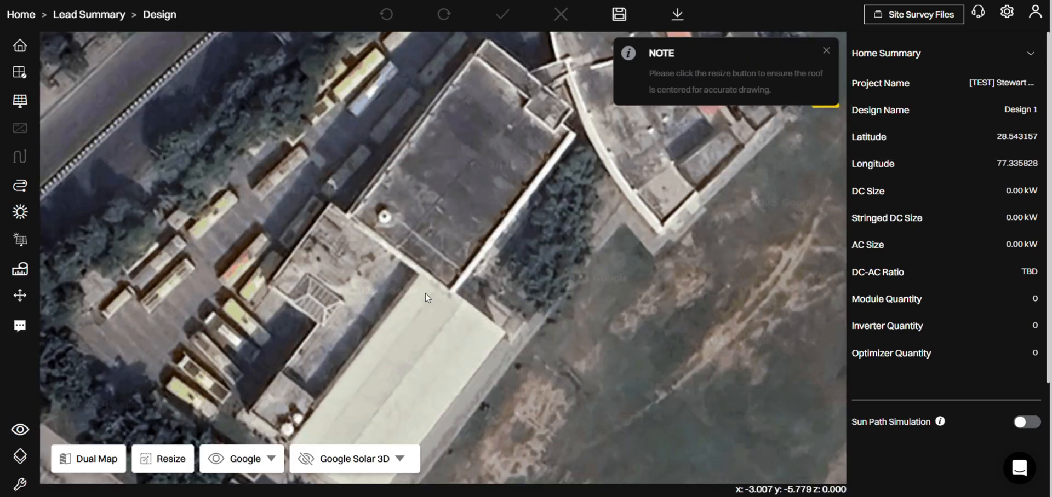
Trace a flat roof around the central dark-roofed building, with main sides about 37.6, 19.1, 34.1 and 21.9 long
{"action": "scroll", "coordinate": [425, 294], "scroll_direction": "down", "scroll_amount": 3}
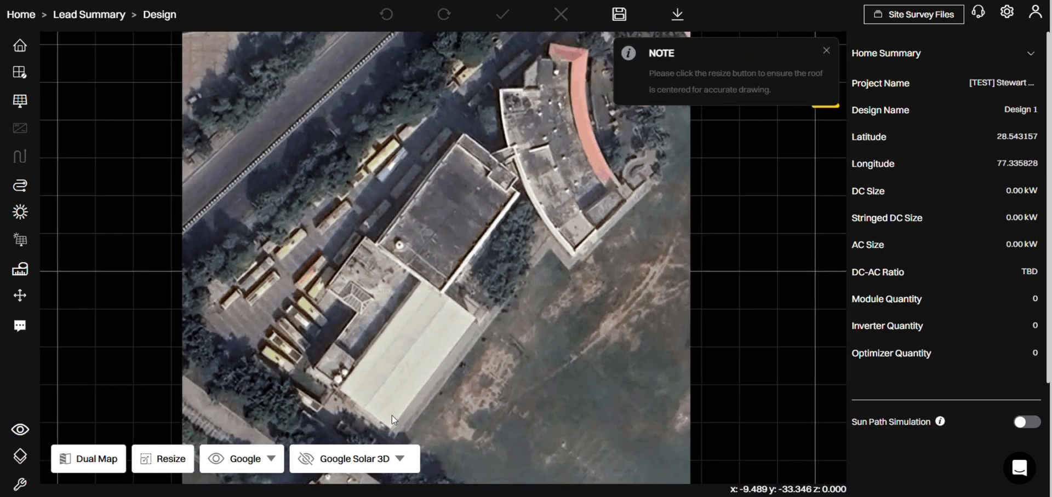
{"action": "scroll", "coordinate": [367, 431], "scroll_direction": "up", "scroll_amount": 1}
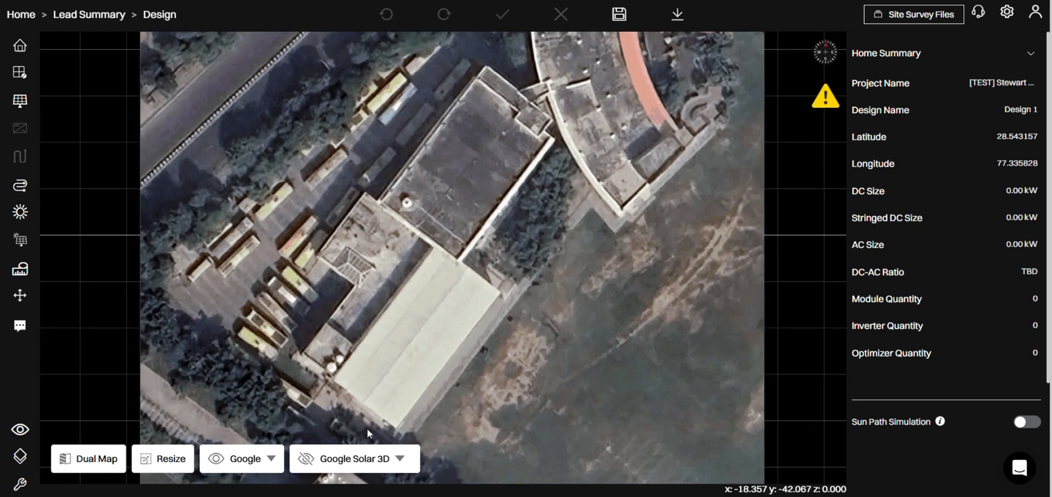
{"action": "mouse_move", "coordinate": [27, 54]}
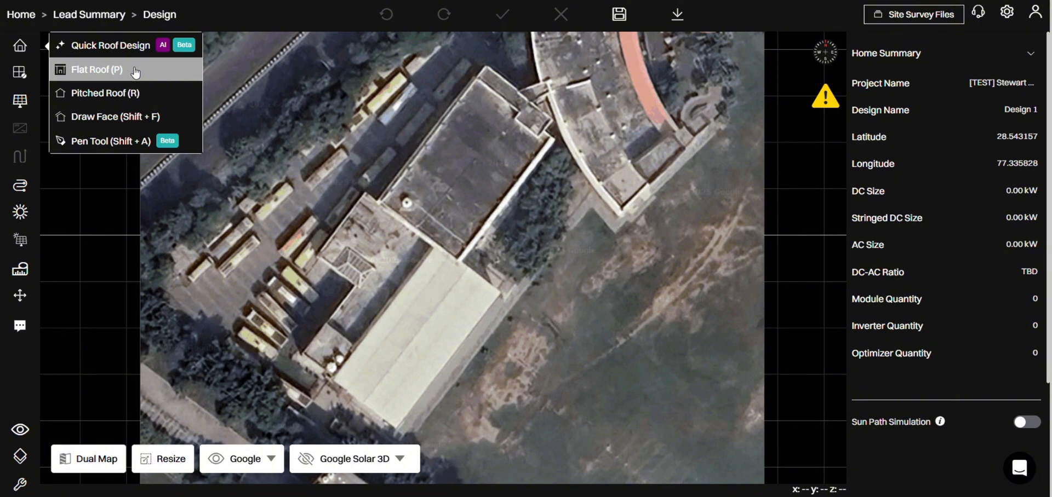
{"action": "left_click", "coordinate": [135, 71]}
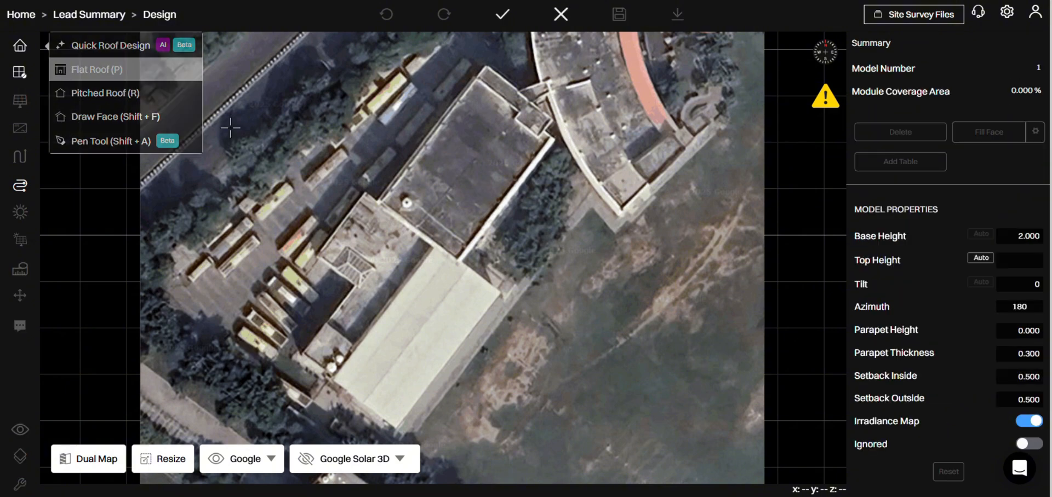
{"action": "left_click", "coordinate": [376, 202]}
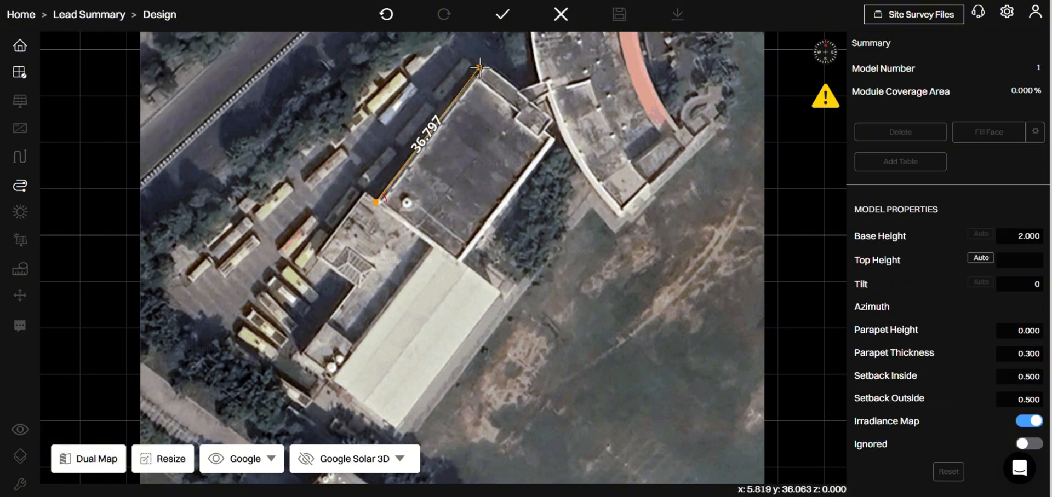
{"action": "left_click", "coordinate": [485, 66]}
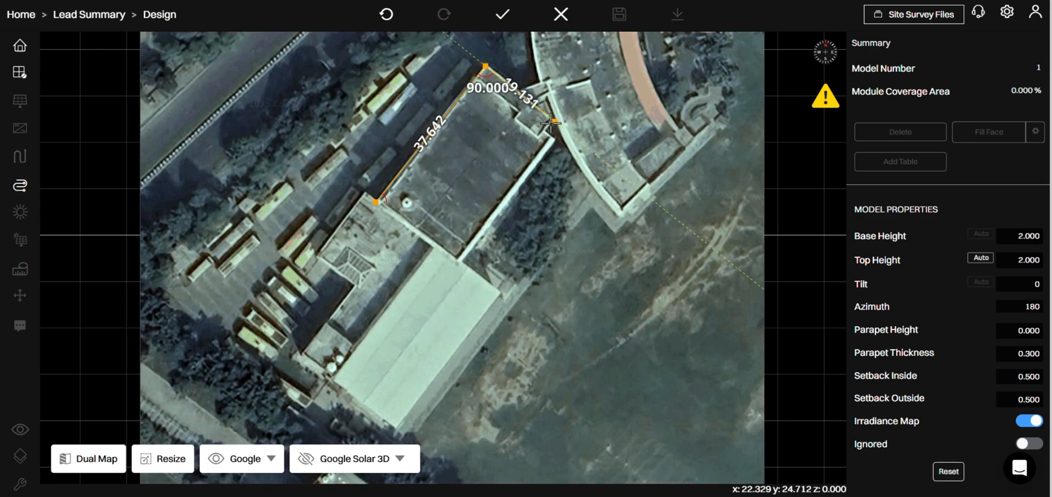
{"action": "left_click", "coordinate": [554, 121]}
{"action": "left_click", "coordinate": [557, 139]}
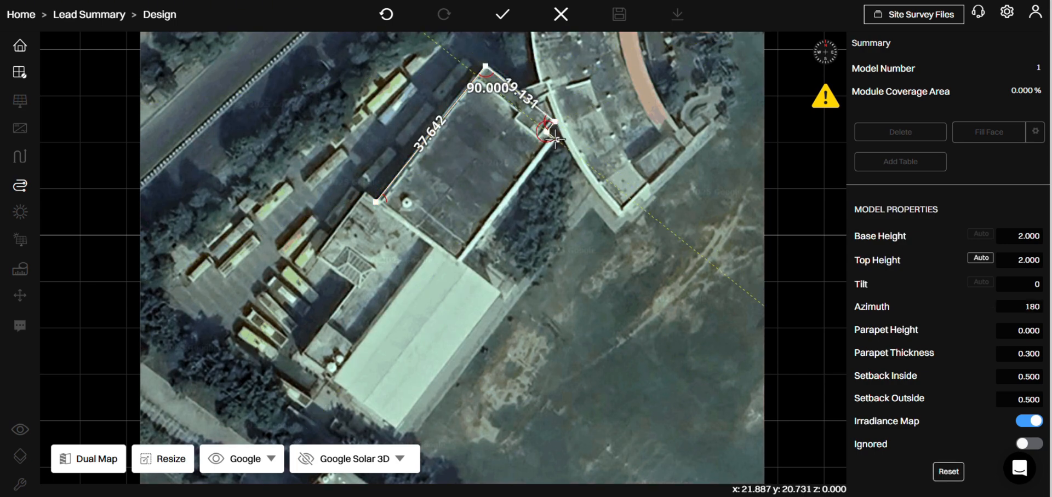
{"action": "double_click", "coordinate": [457, 263]}
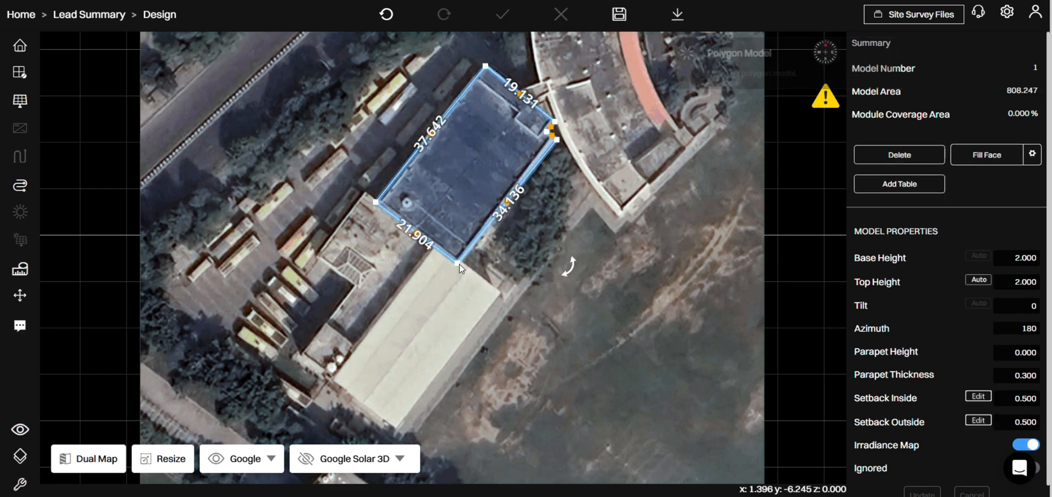
Set the flat roof's base height to 10, parapet height to 1 and parapet thickness to 0.4
{"action": "left_click", "coordinate": [1011, 260]}
{"action": "type", "text": "10"}
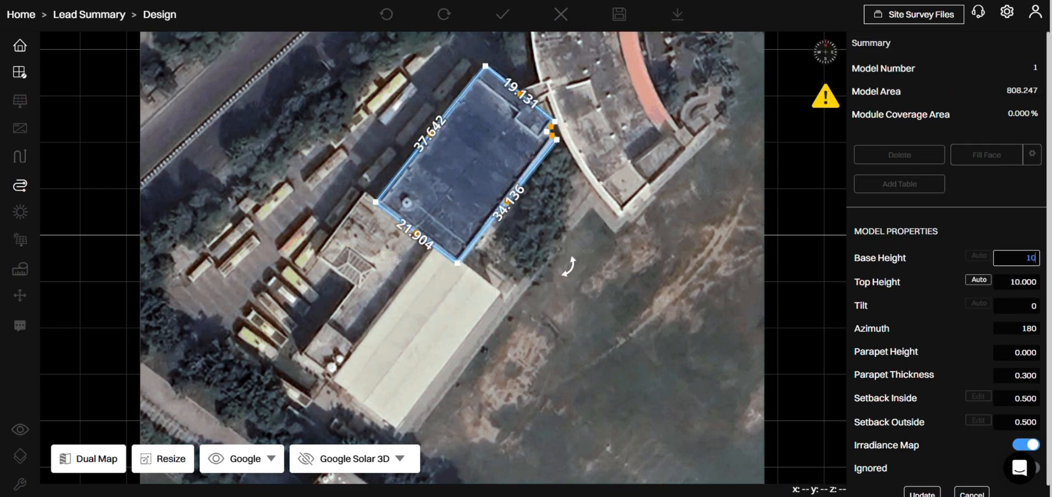
{"action": "left_click", "coordinate": [1014, 351]}
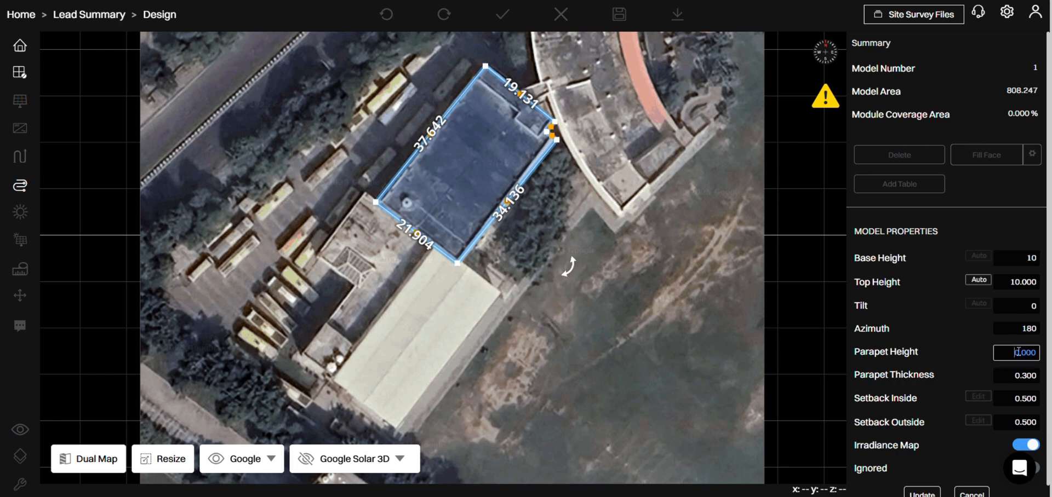
{"action": "type", "text": "1"}
{"action": "left_click_drag", "start_coordinate": [1022, 378], "coordinate": [1038, 377]}
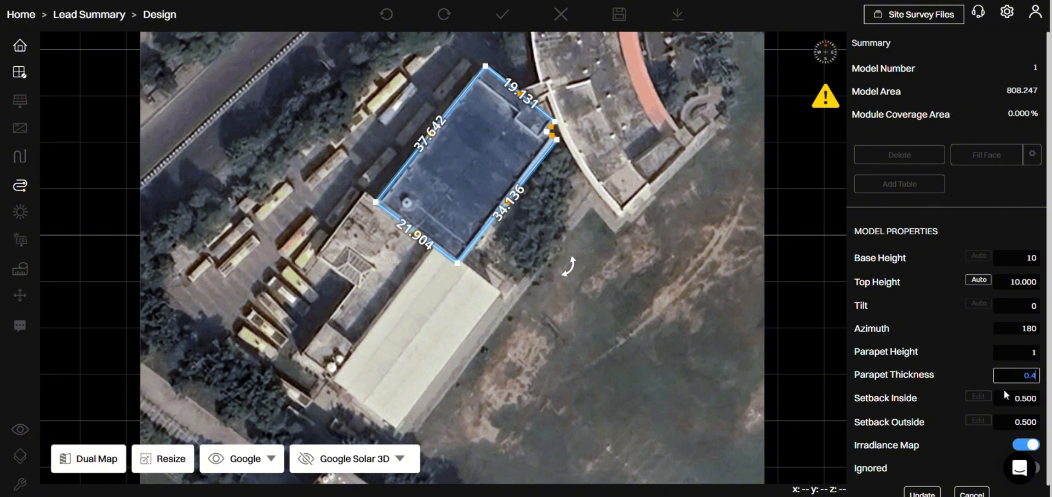
{"action": "key", "text": "Return"}
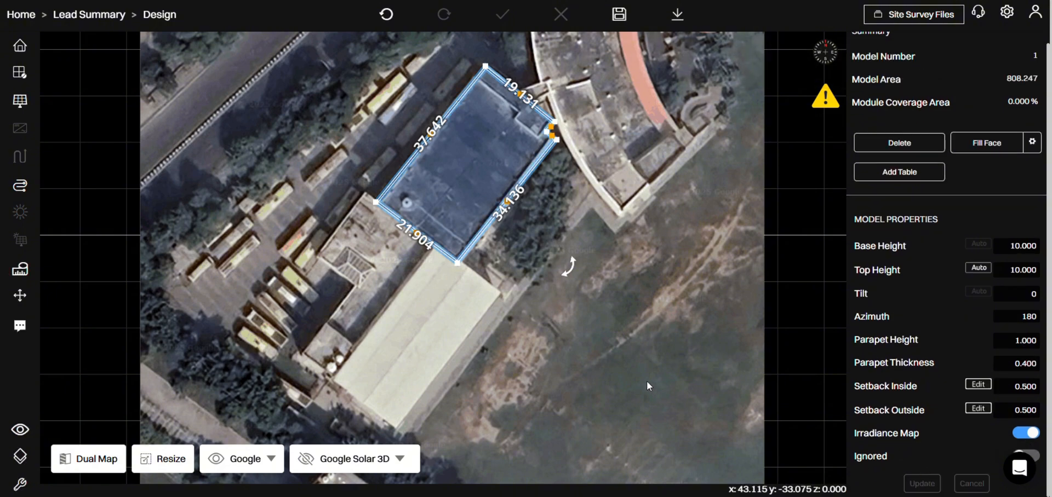
Check the raised flat roof in the 3D view and return to the 2D top view of the building
{"action": "key", "text": "3"}
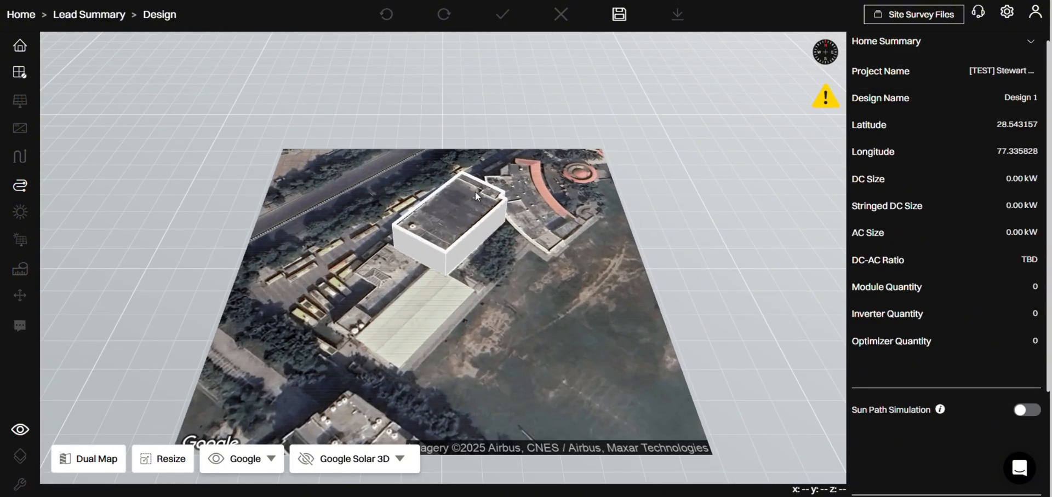
{"action": "key", "text": "2"}
{"action": "left_click", "coordinate": [487, 97]}
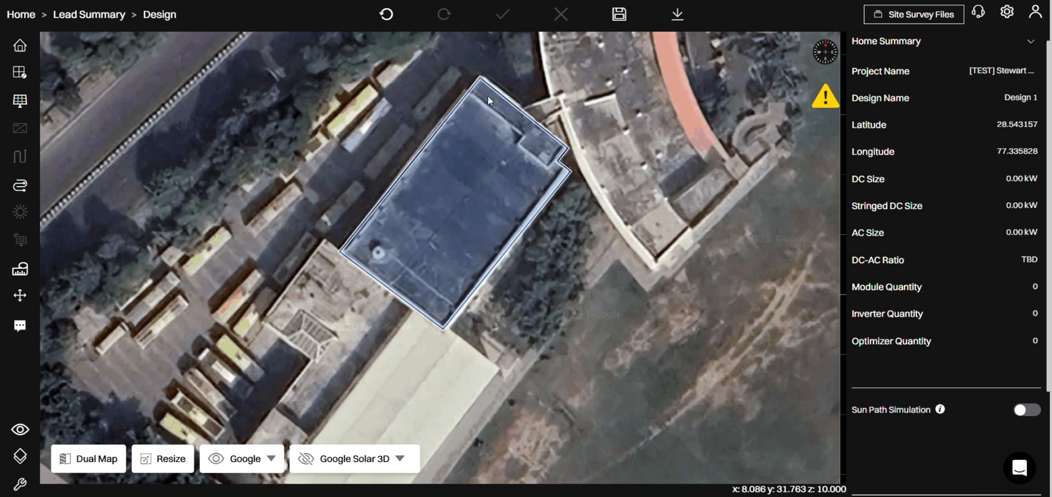
{"action": "scroll", "coordinate": [488, 82], "scroll_direction": "up", "scroll_amount": 2}
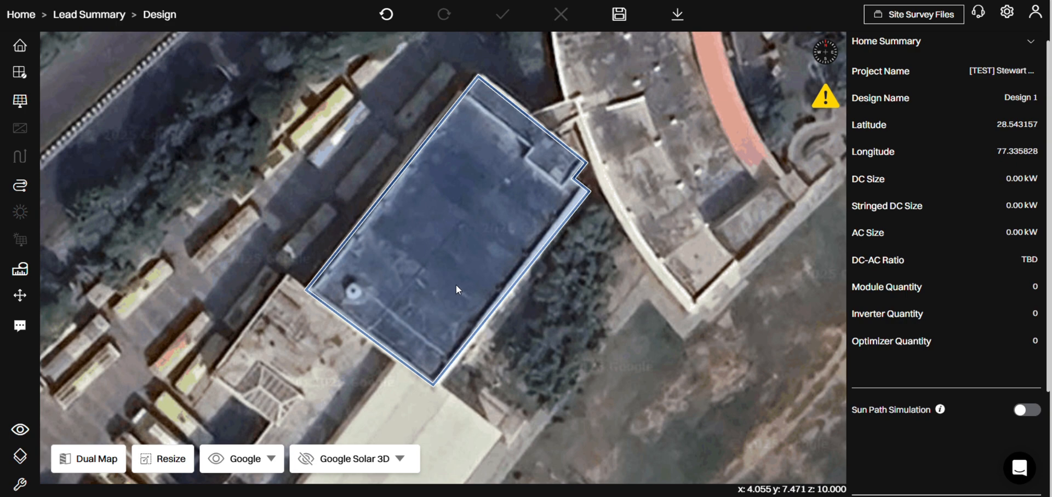
{"action": "left_click", "coordinate": [457, 159]}
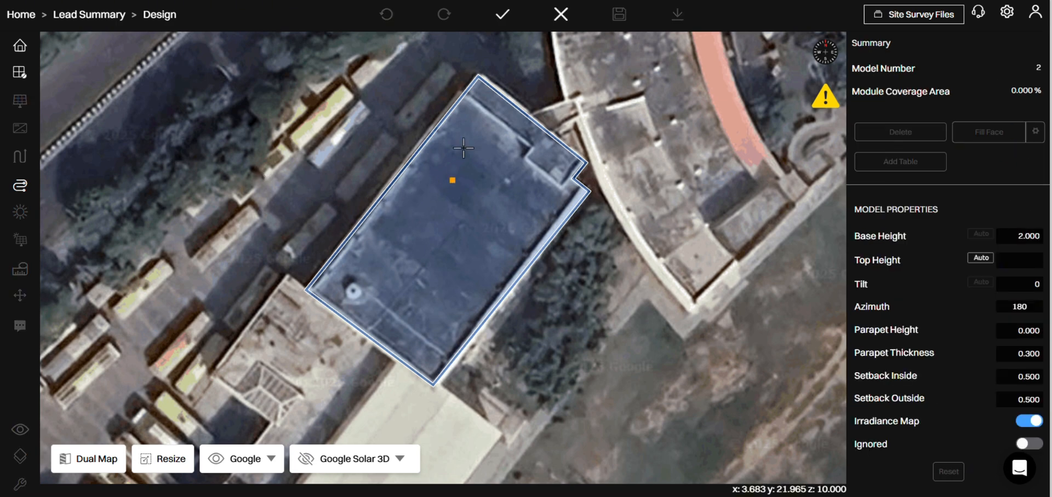
{"action": "left_click", "coordinate": [478, 75]}
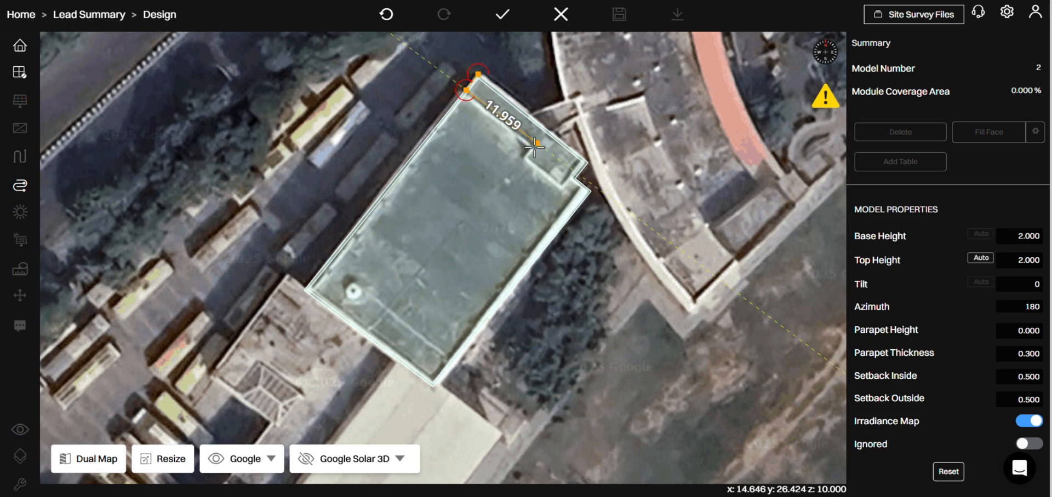
{"action": "left_click", "coordinate": [559, 22]}
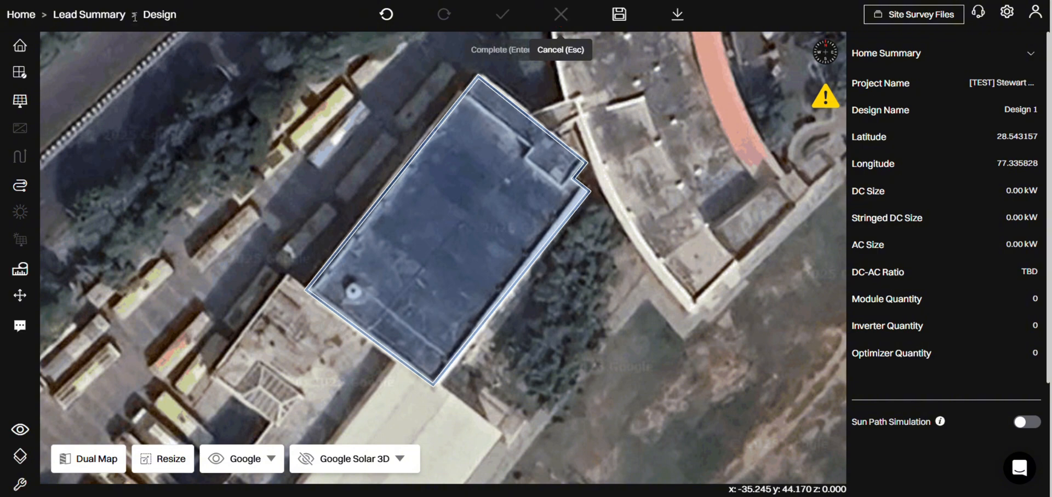
Trace a polygon obstruction over the raised structure at the roof's upper-right end, with long sides about 12.0 and 19.1
{"action": "left_click", "coordinate": [20, 72]}
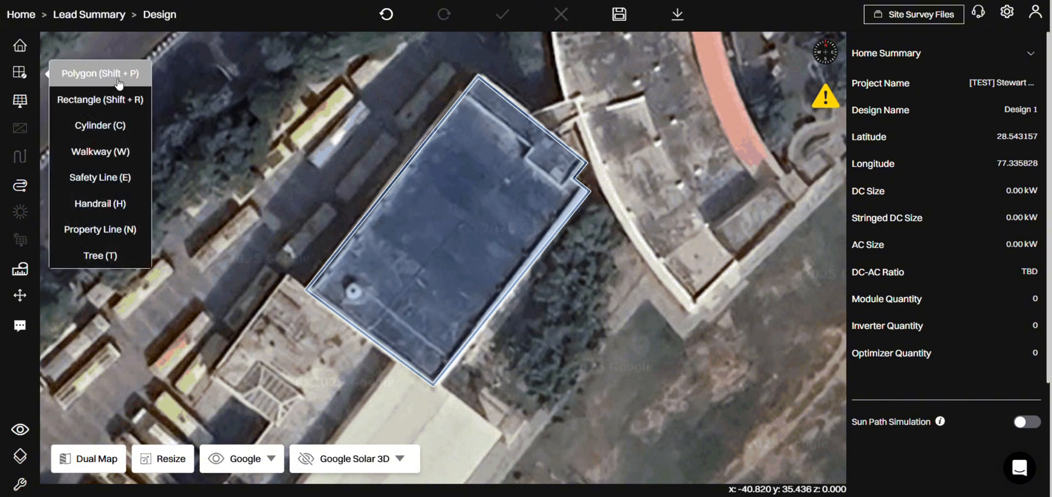
{"action": "left_click", "coordinate": [119, 81]}
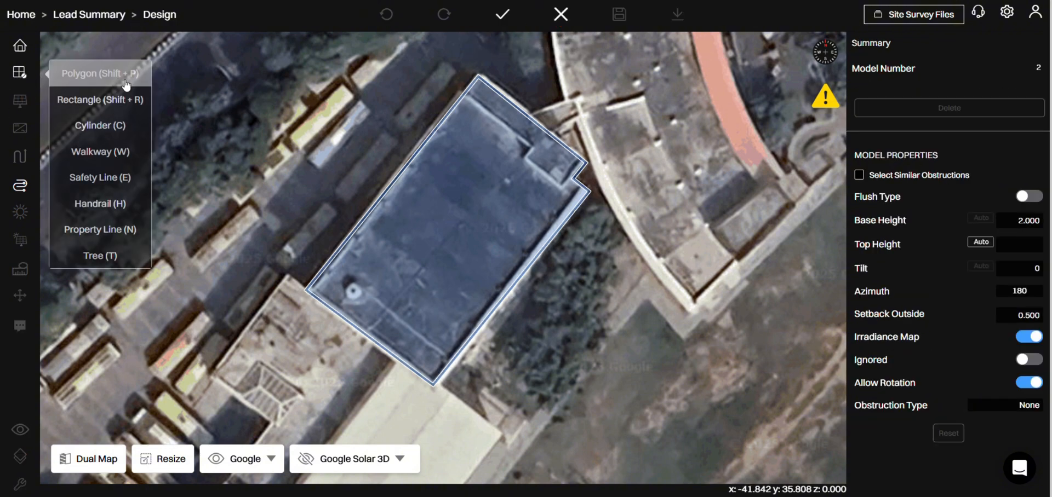
{"action": "left_click", "coordinate": [463, 94]}
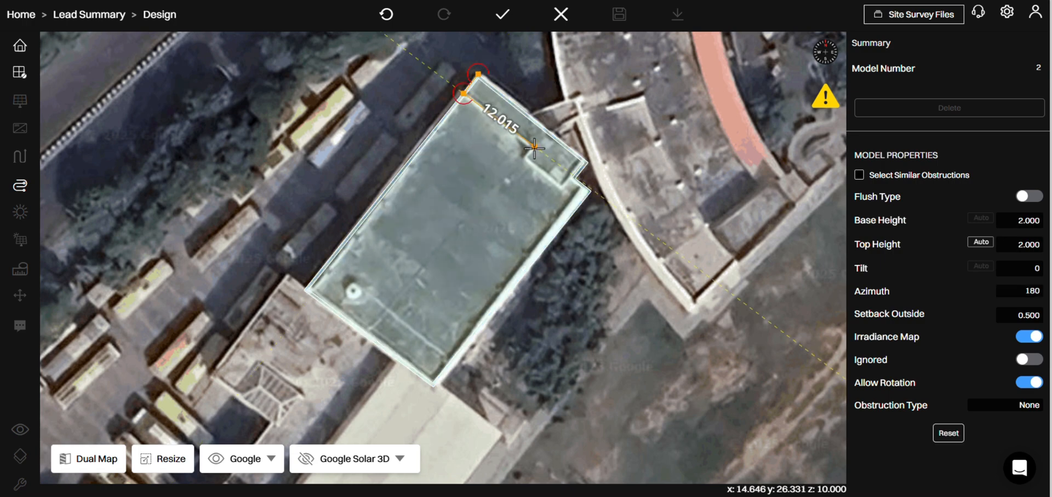
{"action": "left_click", "coordinate": [535, 147]}
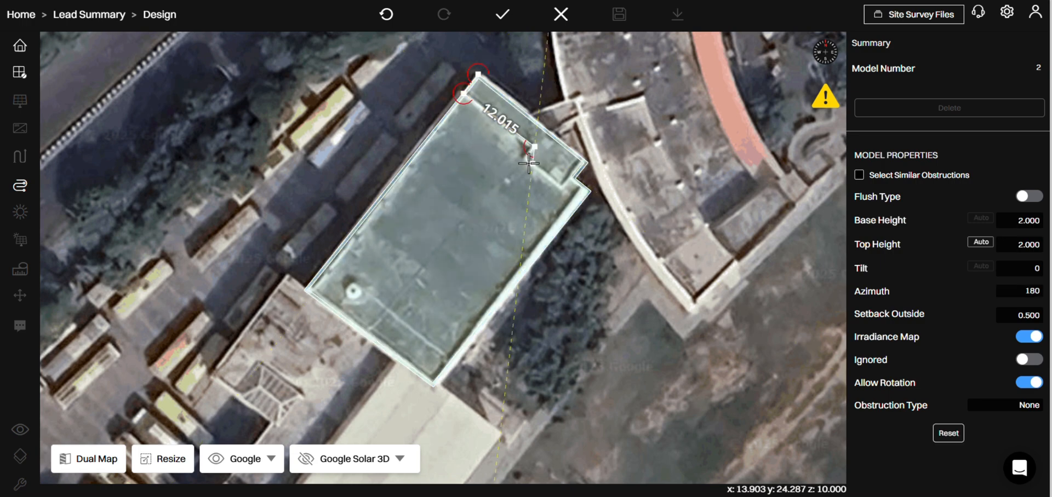
{"action": "left_click", "coordinate": [564, 186]}
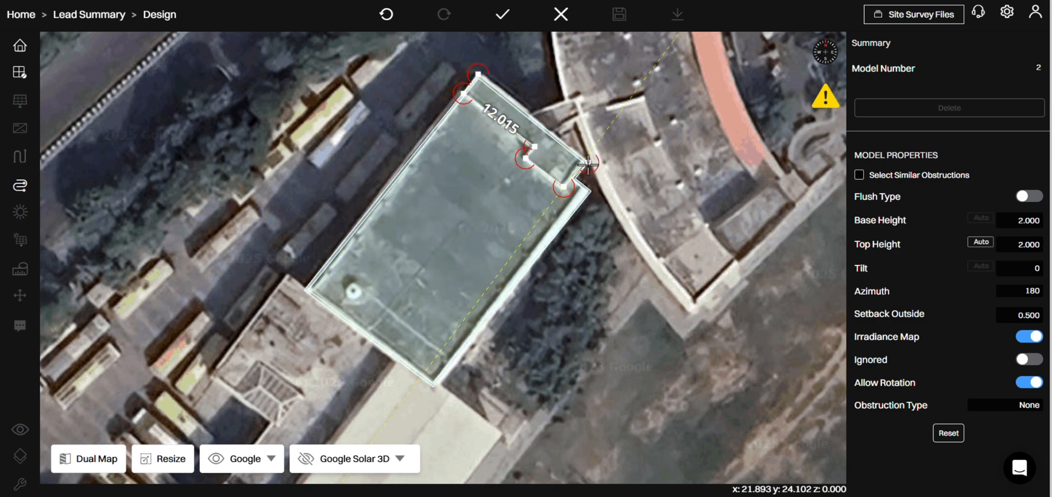
{"action": "double_click", "coordinate": [587, 162]}
Set the polygon obstruction's base height to 3
{"action": "left_click", "coordinate": [1008, 246]}
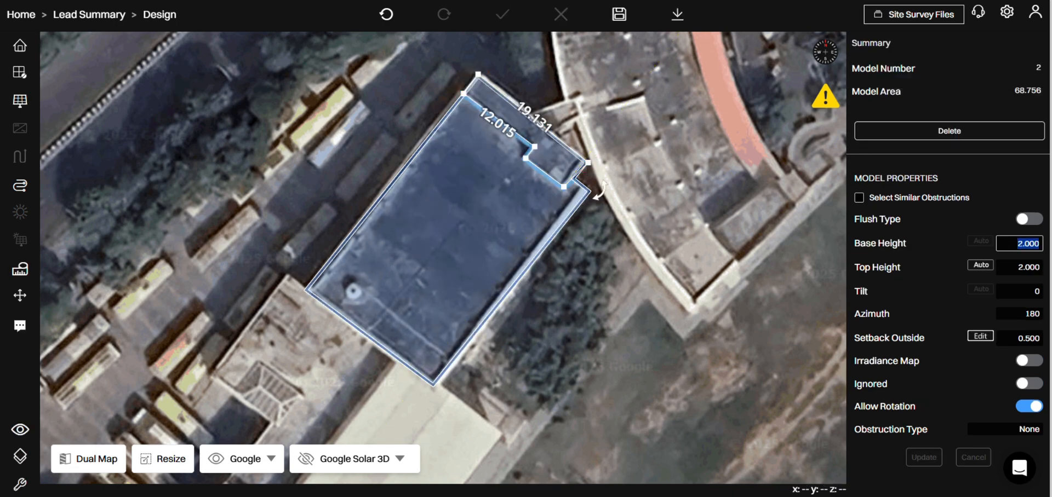
{"action": "type", "text": "3"}
{"action": "left_click", "coordinate": [924, 458]}
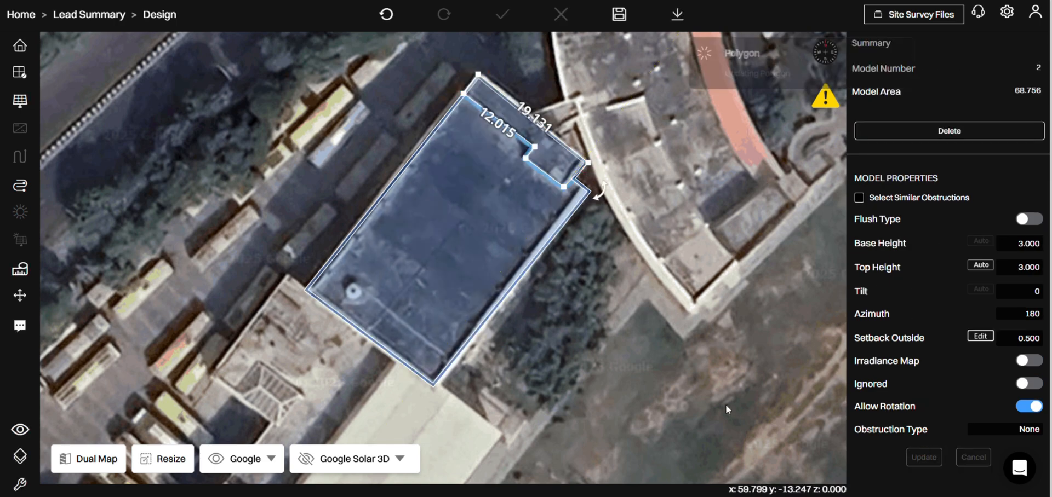
Draw a cylinder obstruction around the round white tank near the roof's lower-left corner, with an area of about 4.2
{"action": "key", "text": "p"}
{"action": "scroll", "coordinate": [356, 310], "scroll_direction": "up", "scroll_amount": 5}
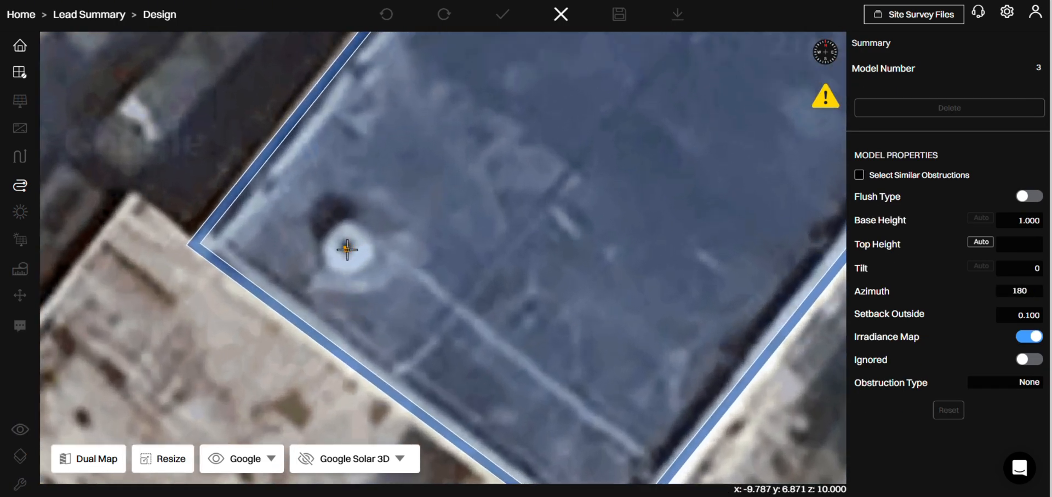
{"action": "left_click", "coordinate": [346, 249]}
{"action": "left_click", "coordinate": [319, 246]}
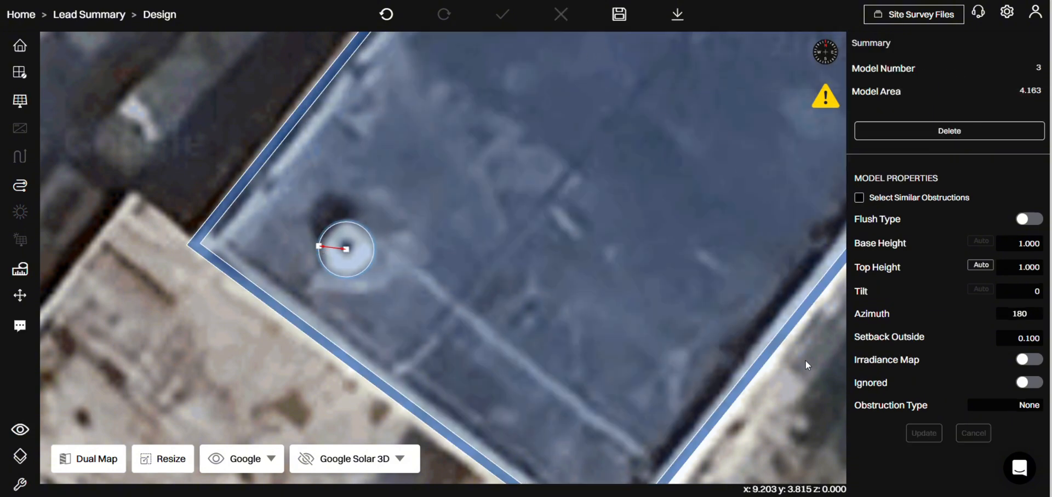
Set the cylinder obstruction's base height to 2
{"action": "left_click", "coordinate": [1021, 243]}
{"action": "type", "text": "2"}
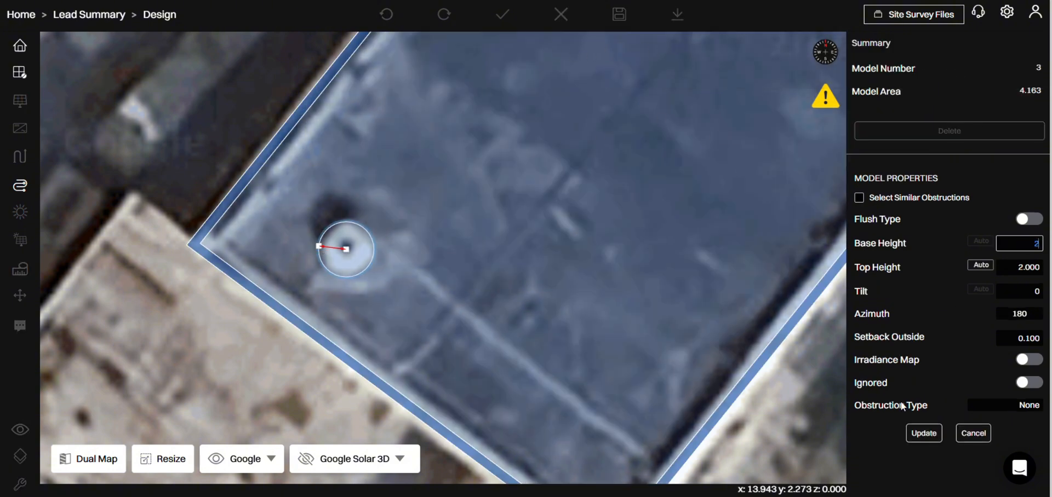
{"action": "left_click", "coordinate": [924, 433]}
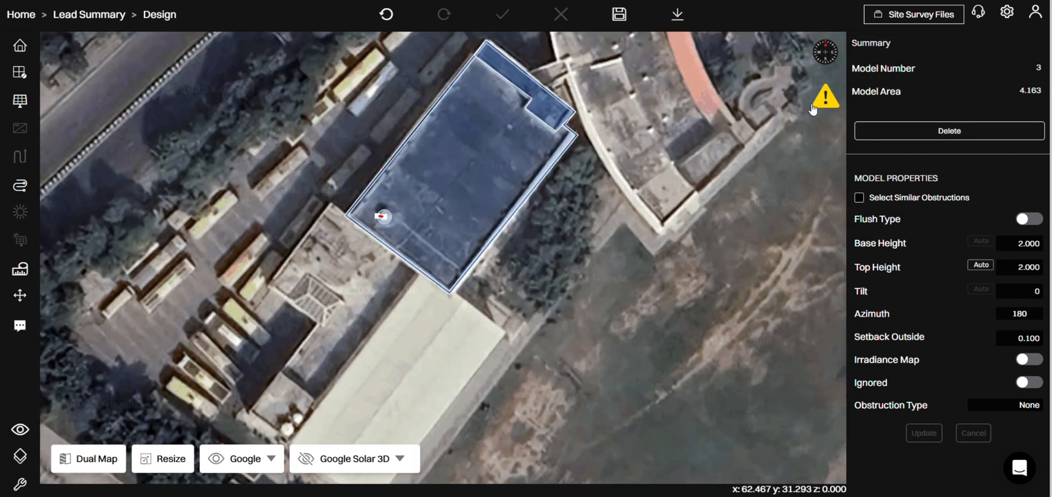
{"action": "left_click", "coordinate": [694, 241]}
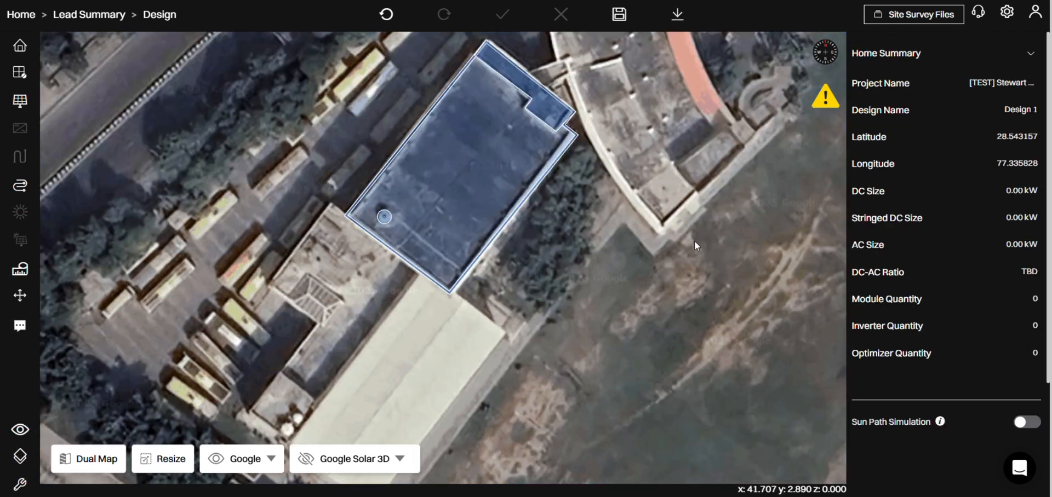
Place a tree over the vegetation to the right of the flat-roofed building
{"action": "left_click", "coordinate": [19, 72]}
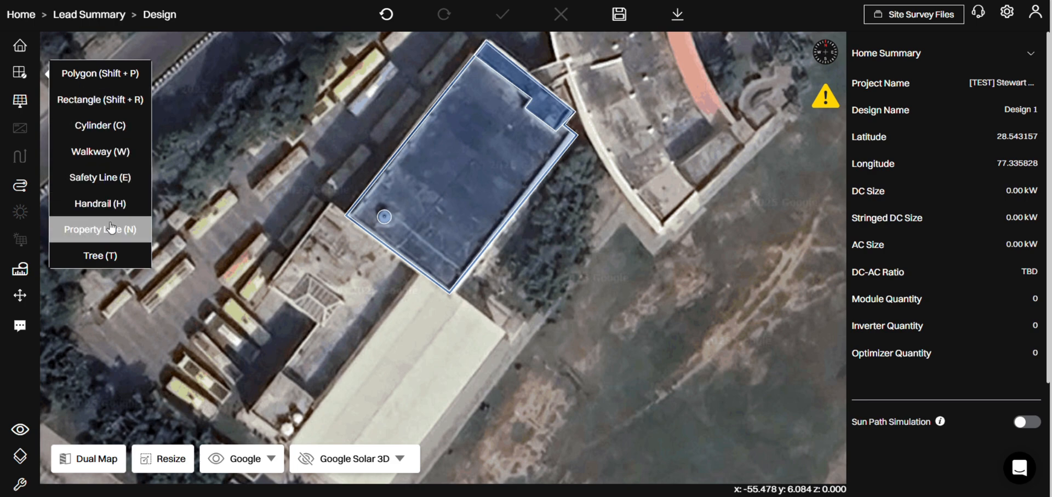
{"action": "left_click", "coordinate": [100, 256]}
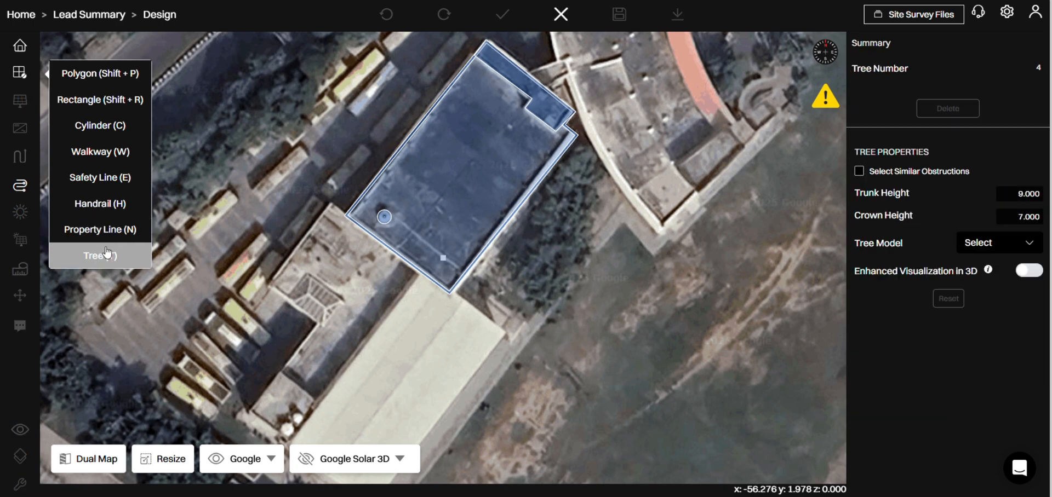
{"action": "left_click", "coordinate": [560, 250]}
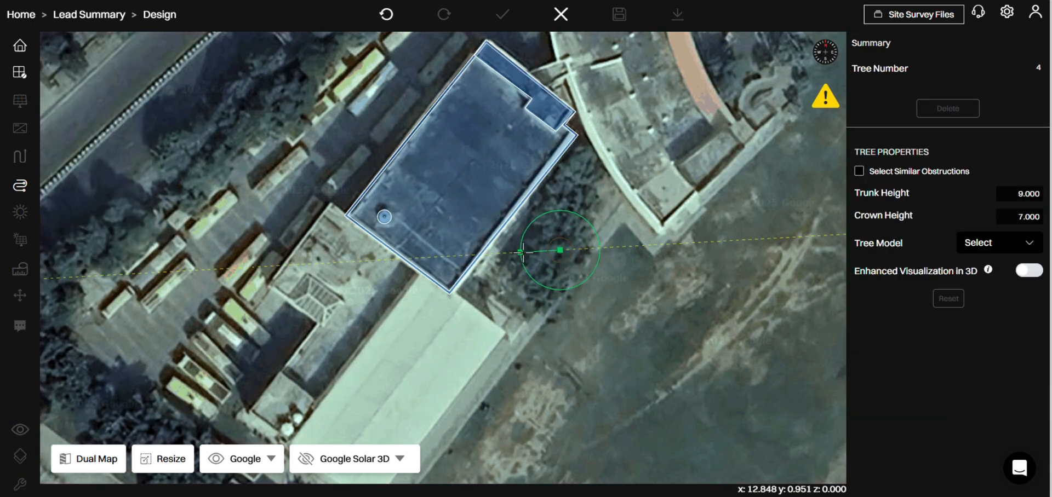
{"action": "left_click", "coordinate": [530, 252]}
Set the tree's crown height to 10 and its model to Palm, and check the result in 3D
{"action": "left_click", "coordinate": [1010, 243]}
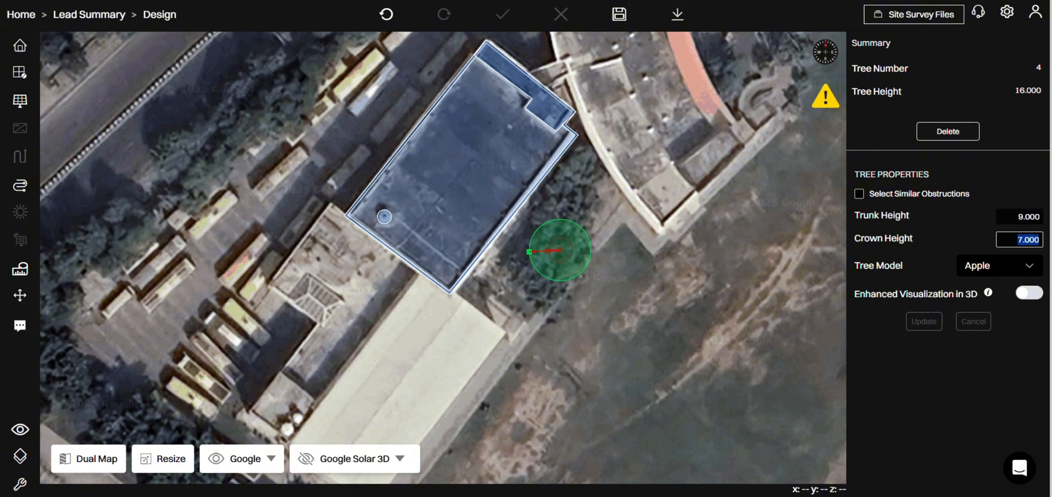
{"action": "type", "text": "10"}
{"action": "left_click", "coordinate": [1028, 268]}
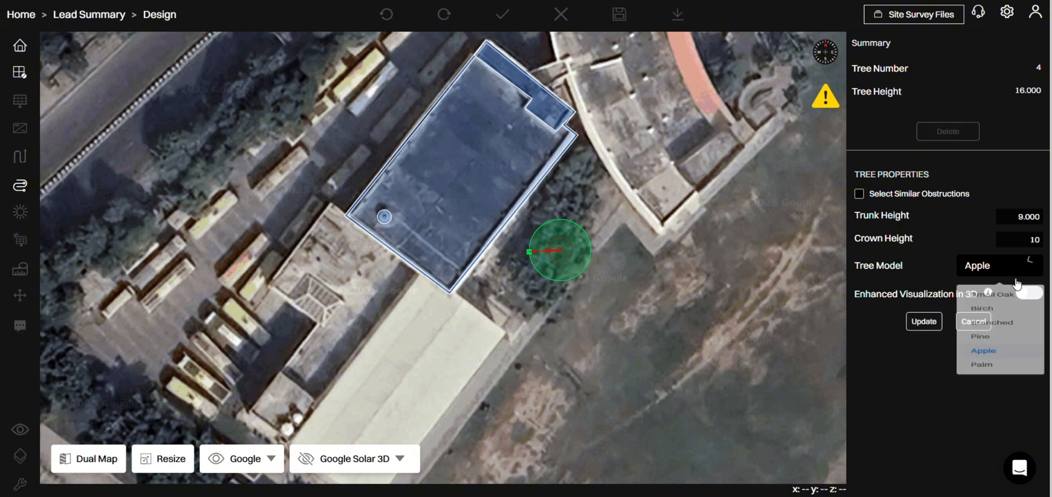
{"action": "left_click", "coordinate": [986, 421]}
{"action": "left_click", "coordinate": [924, 322]}
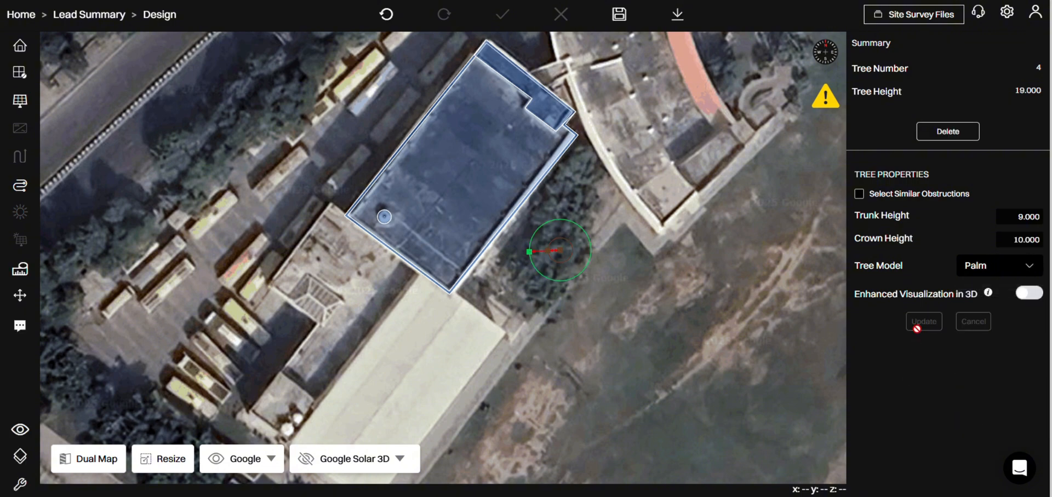
{"action": "key", "text": "3"}
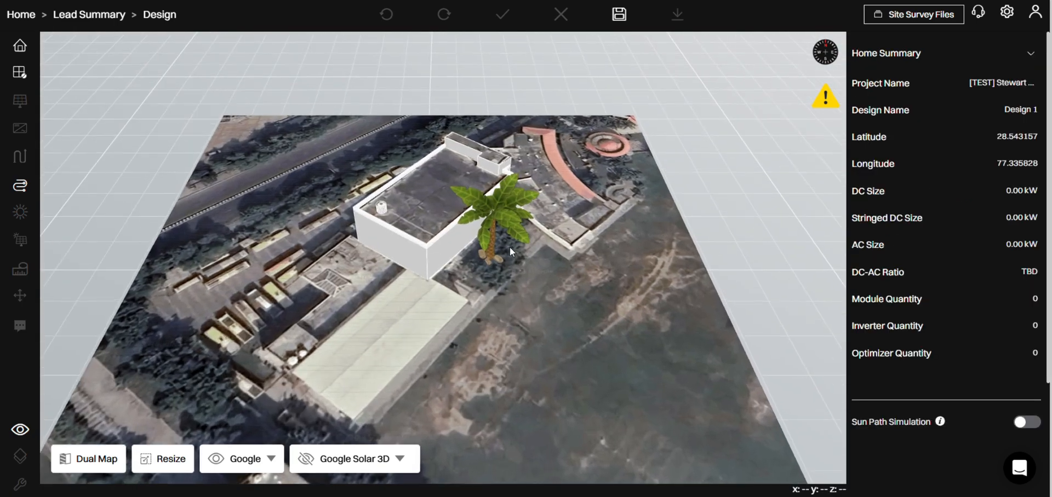
{"action": "key", "text": "2"}
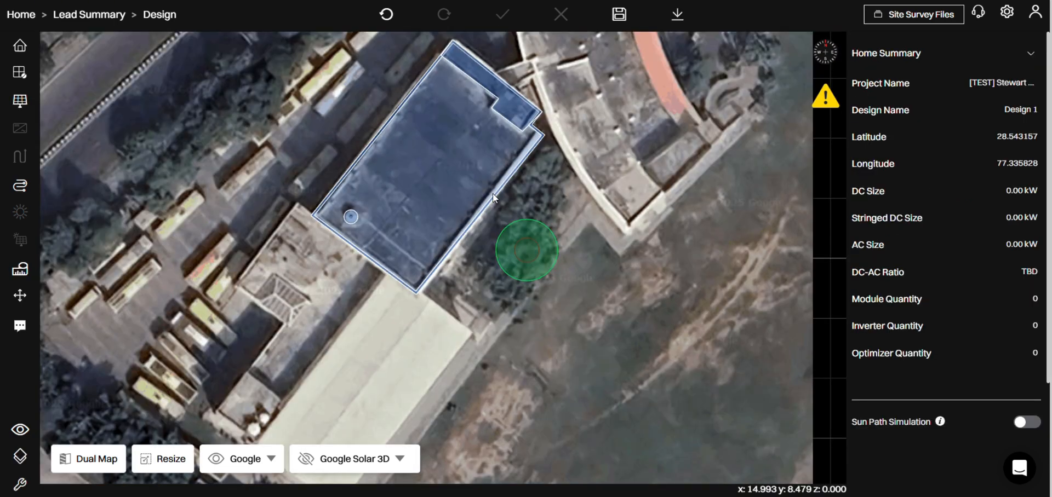
Open the Fill Face settings for the main flat roof and review the racking type explanation
{"action": "left_click", "coordinate": [459, 146]}
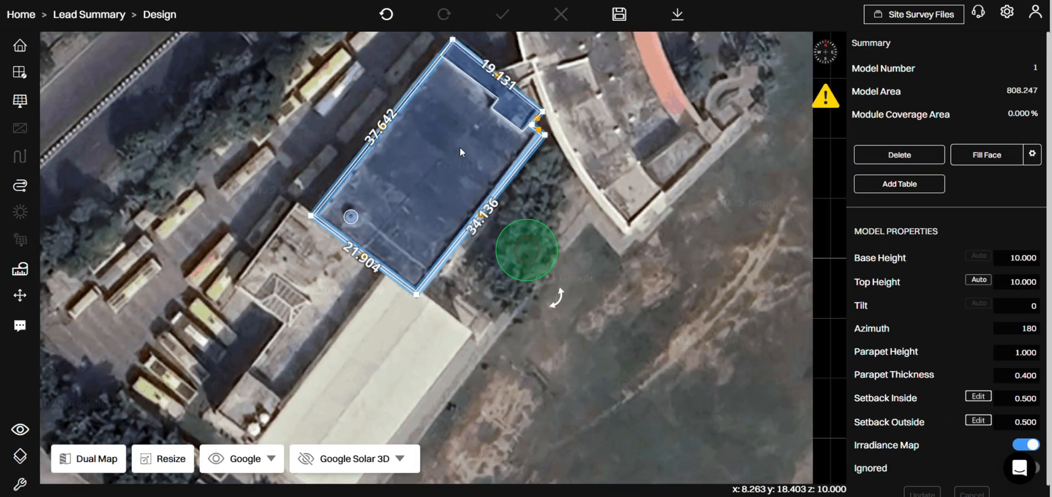
{"action": "left_click", "coordinate": [1032, 156]}
{"action": "scroll", "coordinate": [925, 288], "scroll_direction": "down", "scroll_amount": 3}
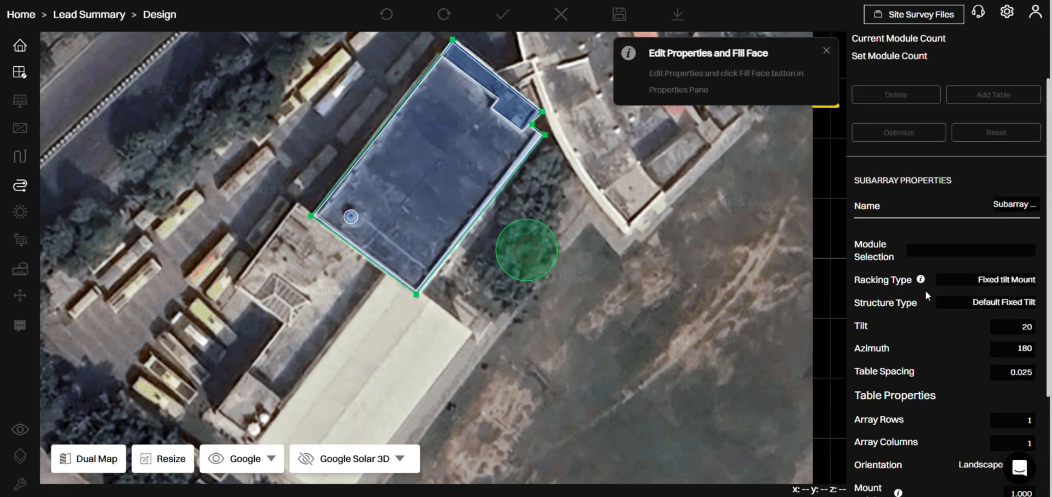
{"action": "mouse_move", "coordinate": [921, 213]}
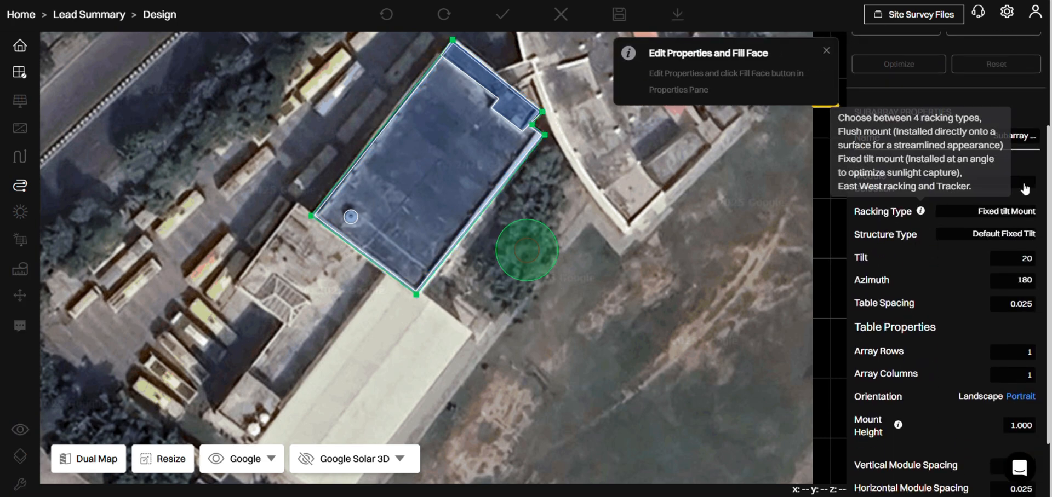
Search for Waaree modules from 550 W, select Waaree Solar AHNAY SERIES BI-55-550 and make it the design's default module
{"action": "left_click", "coordinate": [956, 182]}
{"action": "type", "text": "Waaree"}
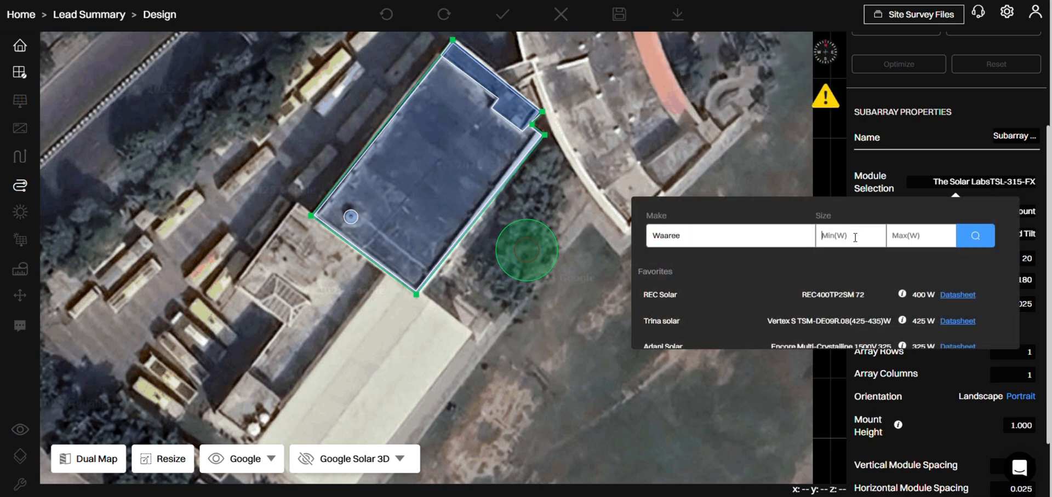
{"action": "left_click", "coordinate": [855, 237]}
{"action": "type", "text": "550"}
{"action": "left_click", "coordinate": [964, 236]}
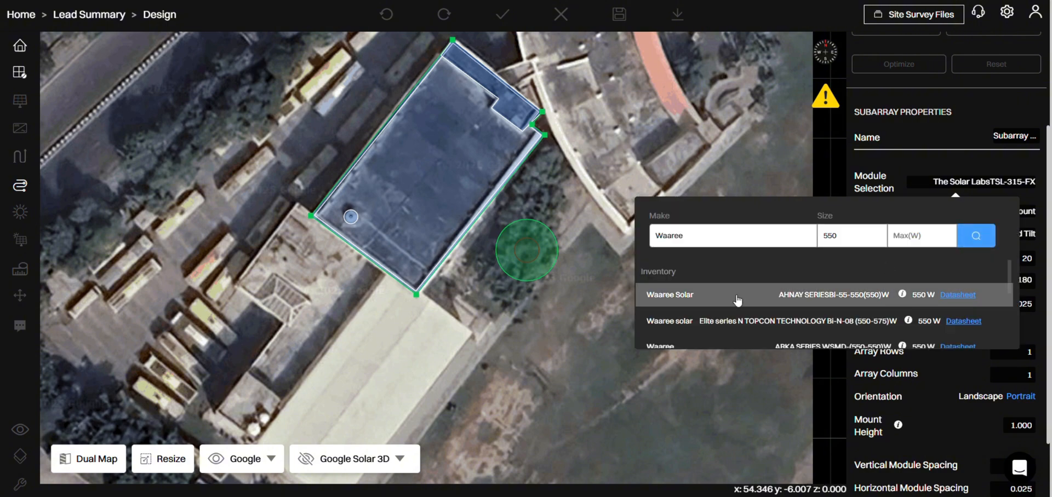
{"action": "left_click", "coordinate": [737, 299]}
{"action": "left_click", "coordinate": [859, 210]}
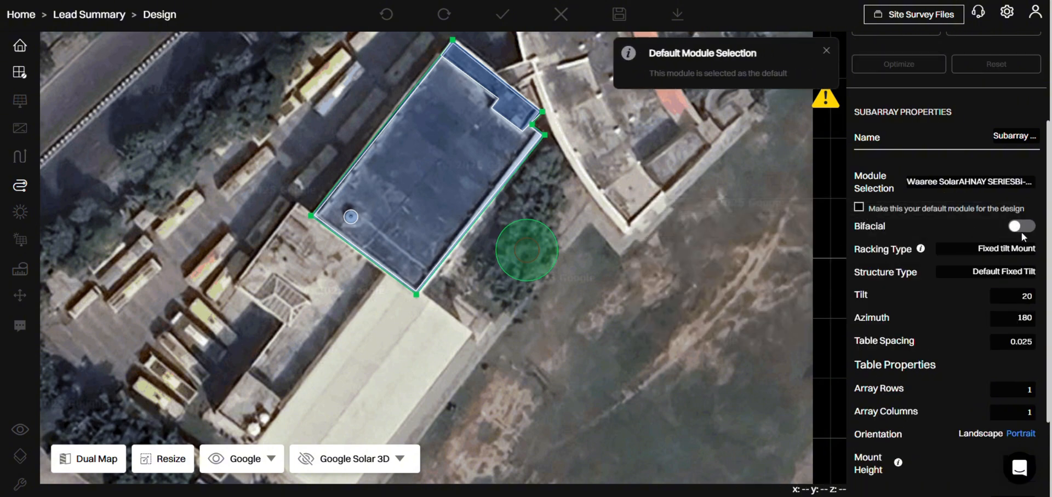